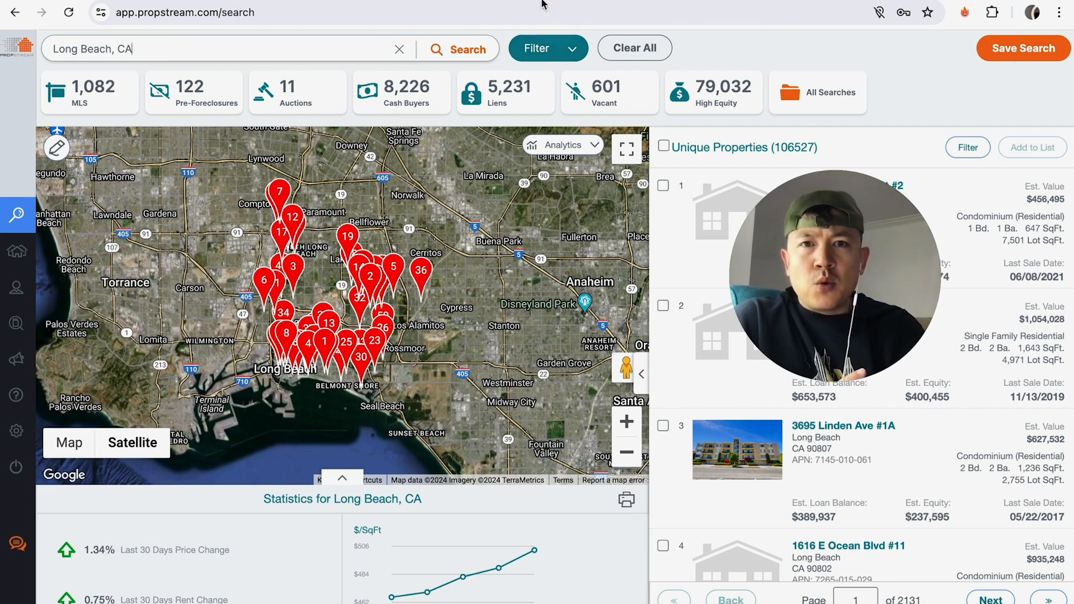
Step: Filter the Long Beach, CA property search with the High Equity quick list and close the search options
{"action": "left_click", "coordinate": [542, 47]}
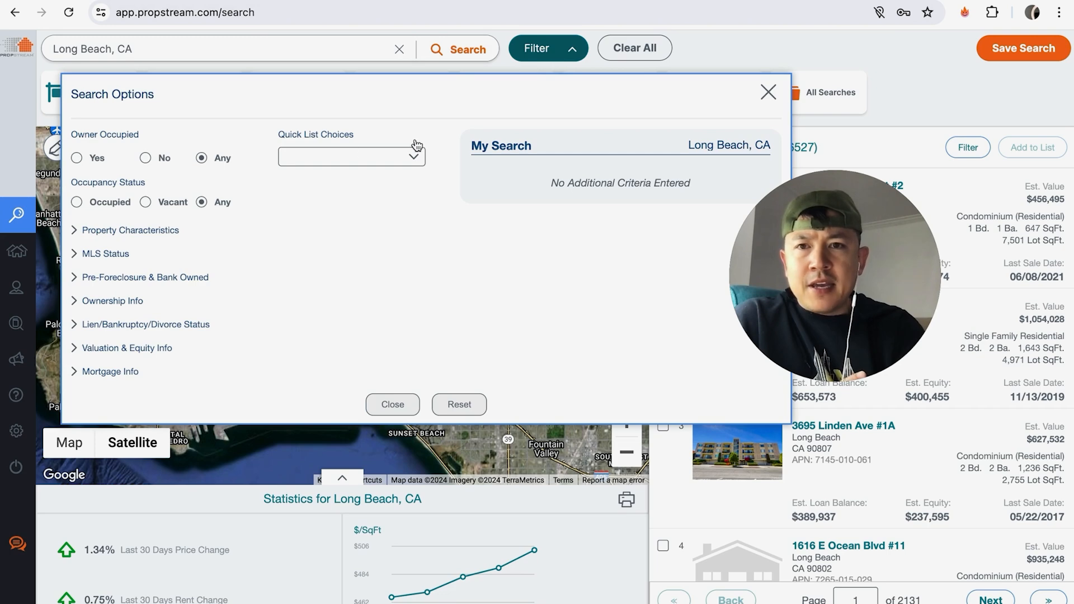
{"action": "left_click", "coordinate": [354, 158]}
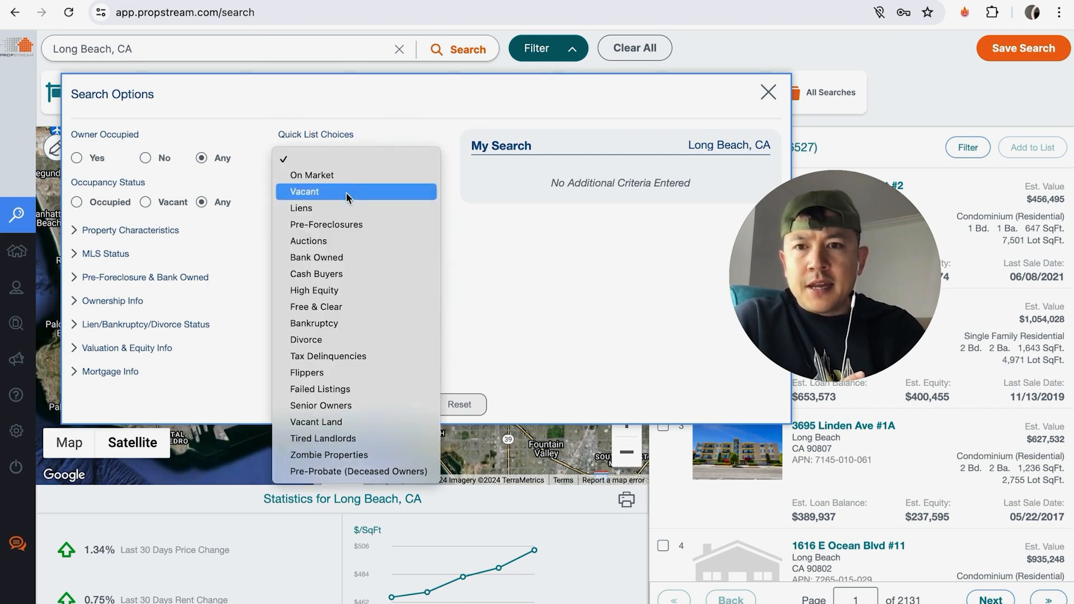
{"action": "left_click", "coordinate": [336, 290]}
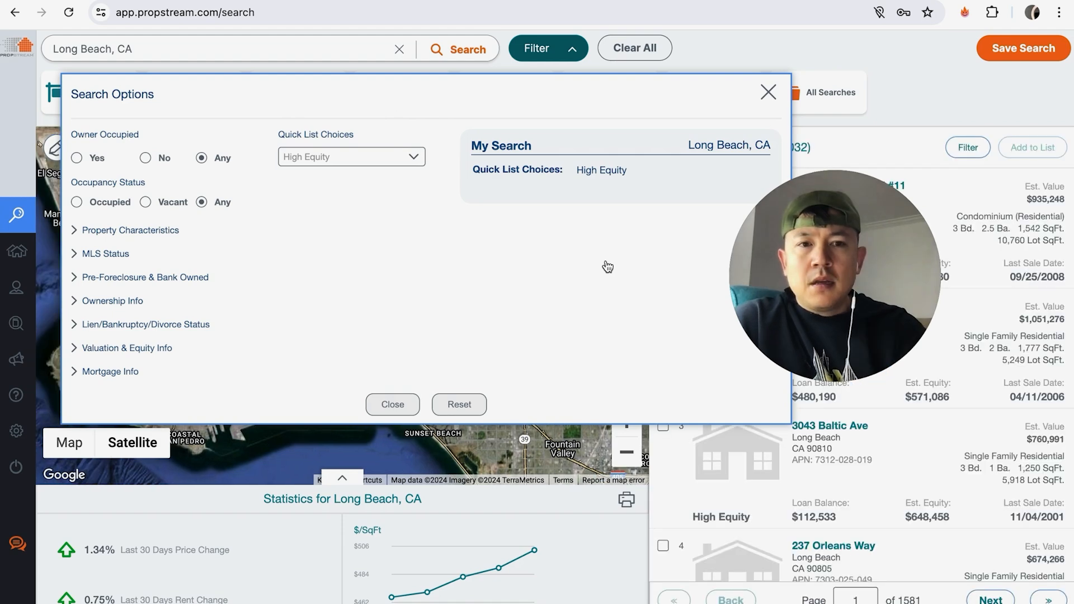
{"action": "left_click", "coordinate": [767, 91]}
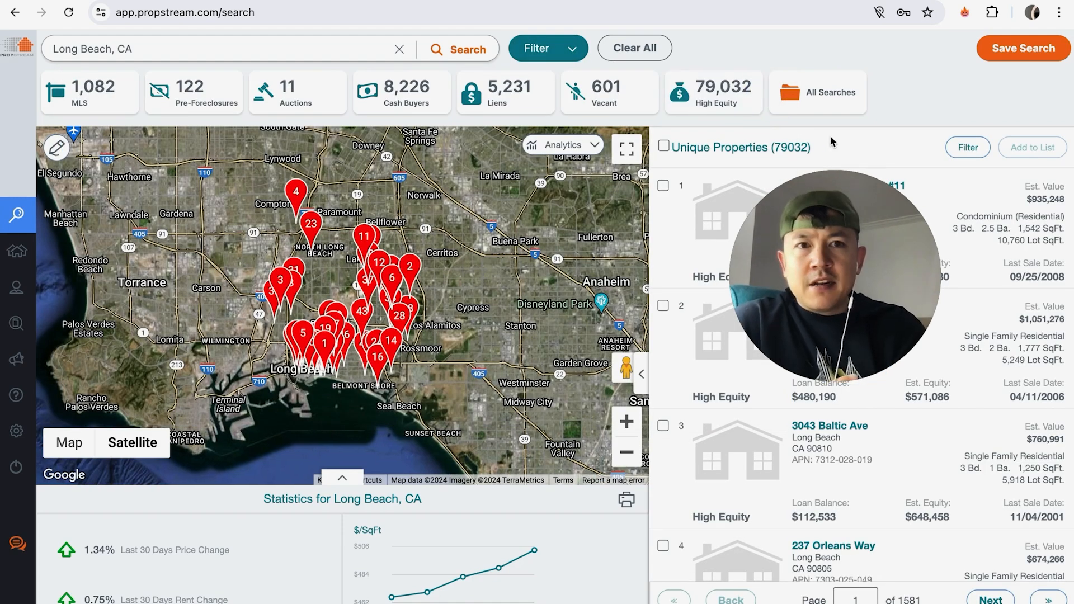
Step: Examine the number of unique properties matching the High Equity filter
{"action": "left_click_drag", "start_coordinate": [812, 147], "coordinate": [780, 145]}
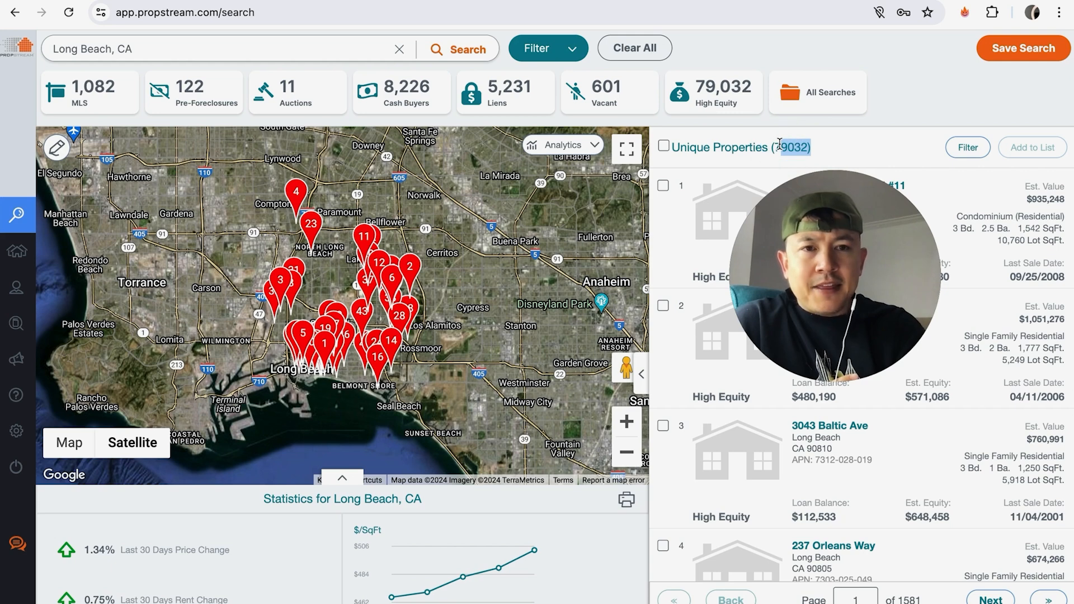
{"action": "left_click", "coordinate": [822, 146]}
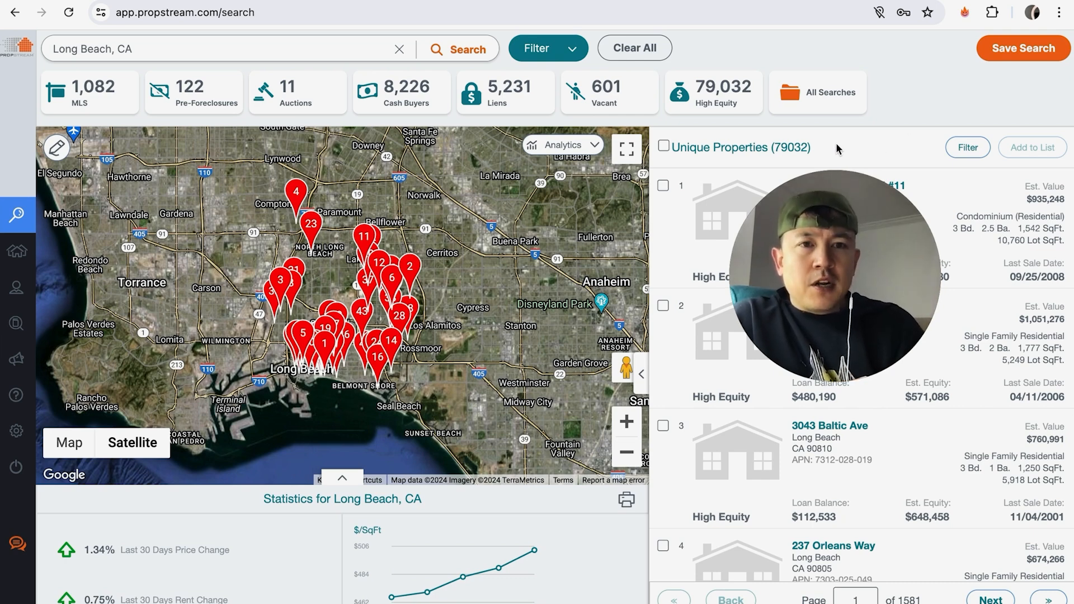
{"action": "left_click_drag", "start_coordinate": [836, 145], "coordinate": [766, 144]}
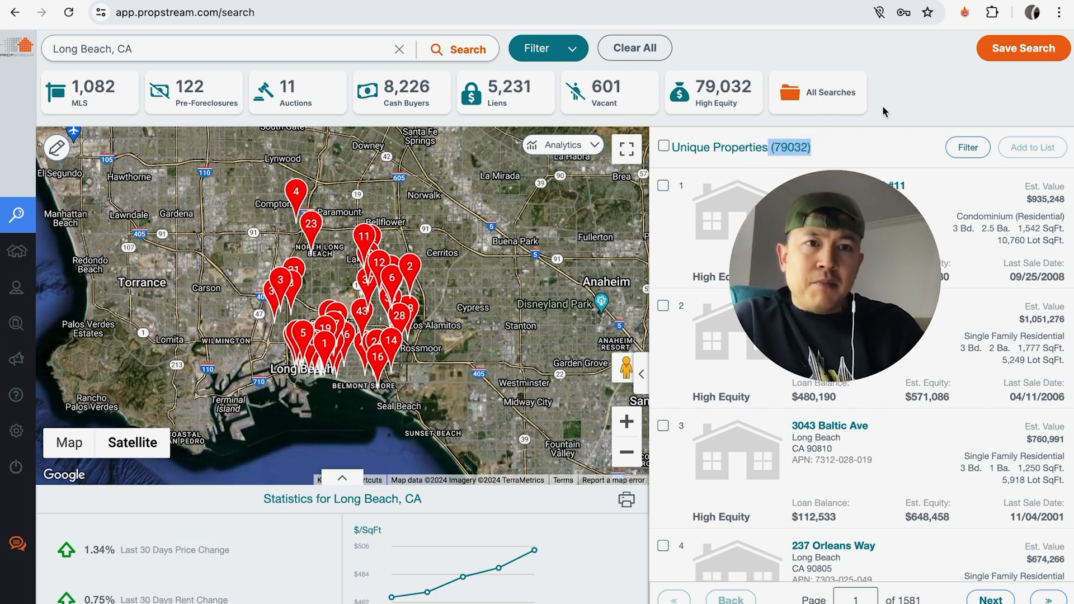
{"action": "left_click", "coordinate": [885, 110]}
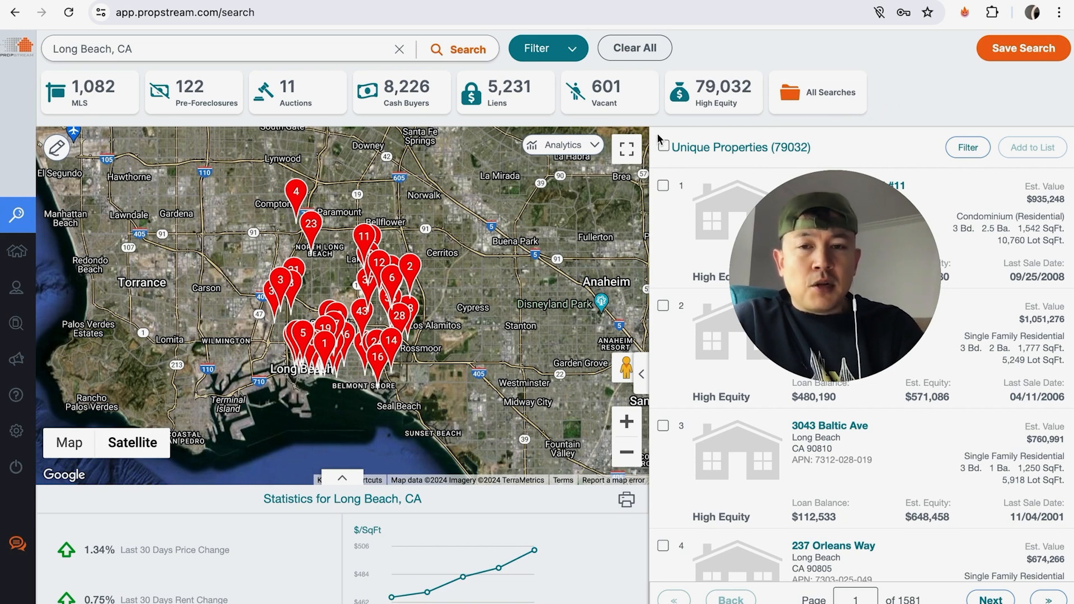
{"action": "left_click_drag", "start_coordinate": [816, 147], "coordinate": [789, 146]}
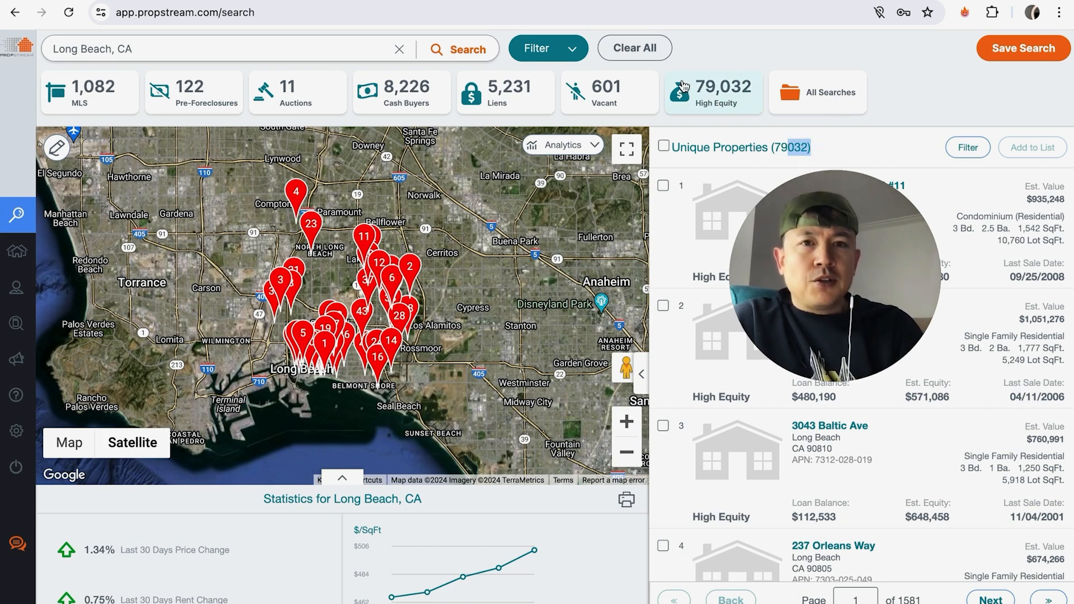
Step: Remove the High Equity quick list criterion and set the minimum estimated equity to 30%
{"action": "left_click", "coordinate": [555, 51]}
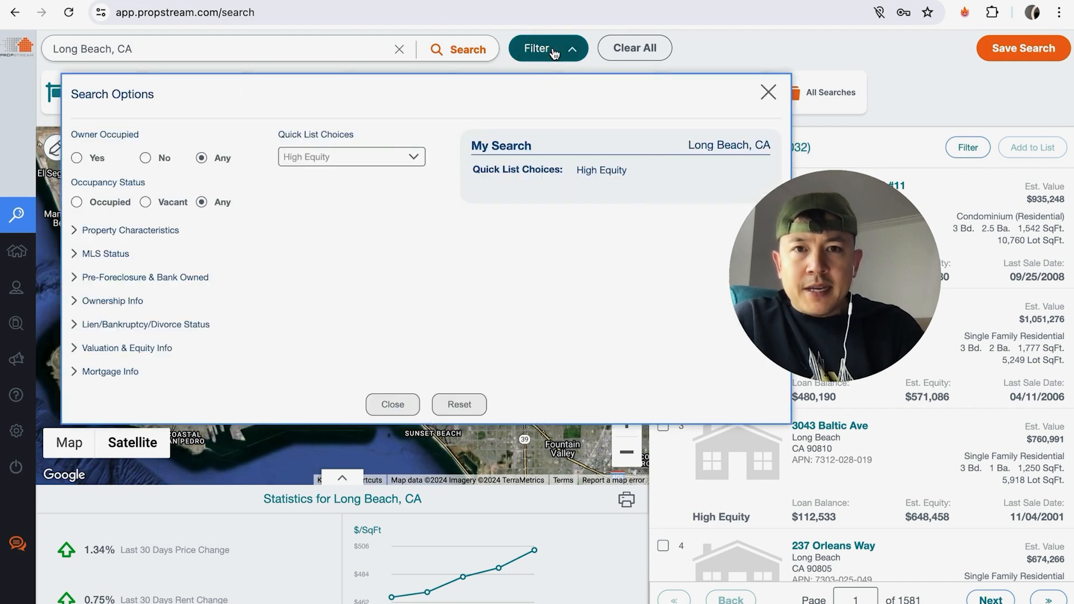
{"action": "left_click", "coordinate": [764, 170]}
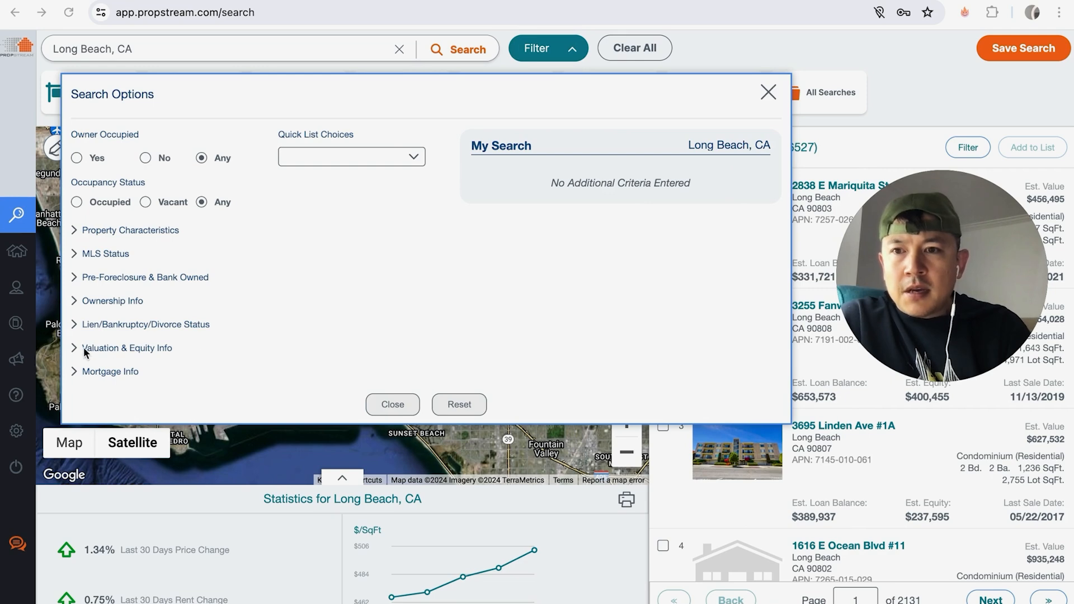
{"action": "left_click", "coordinate": [115, 347]}
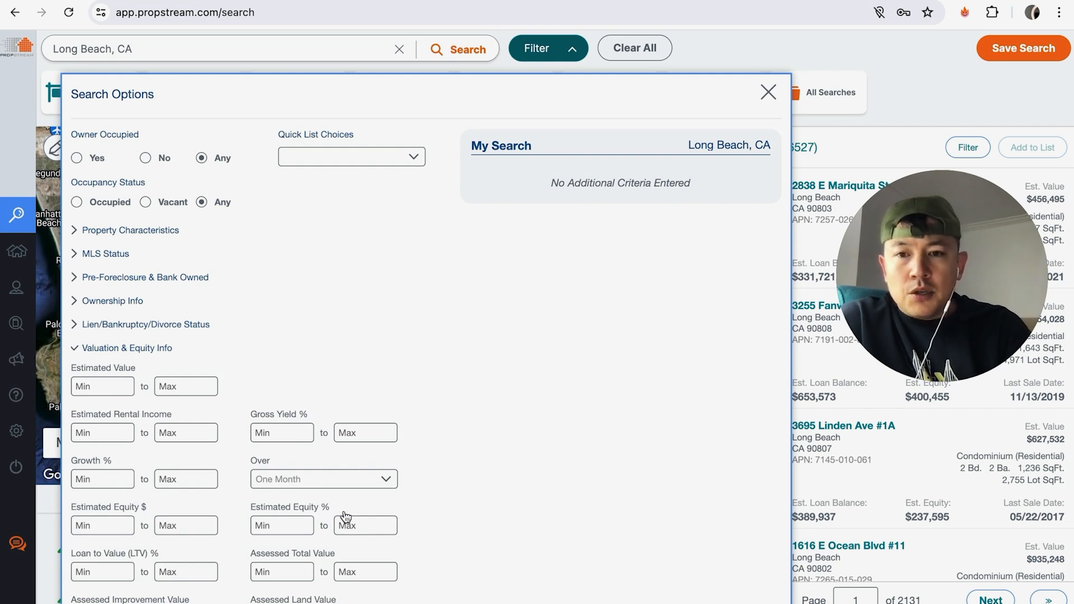
{"action": "left_click", "coordinate": [292, 527]}
{"action": "type", "text": "30"}
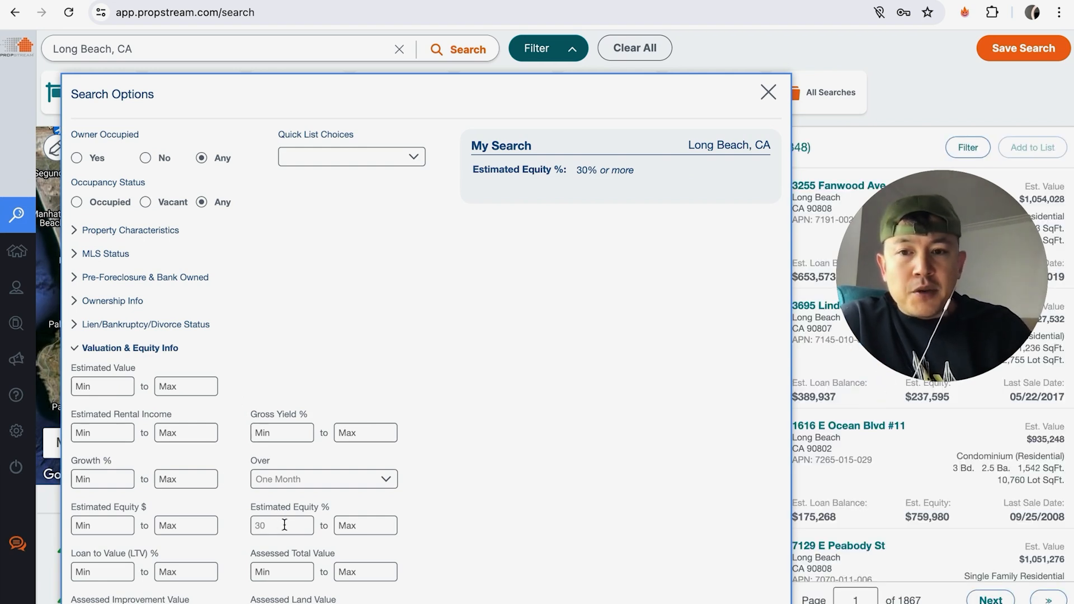
{"action": "left_click", "coordinate": [116, 525]}
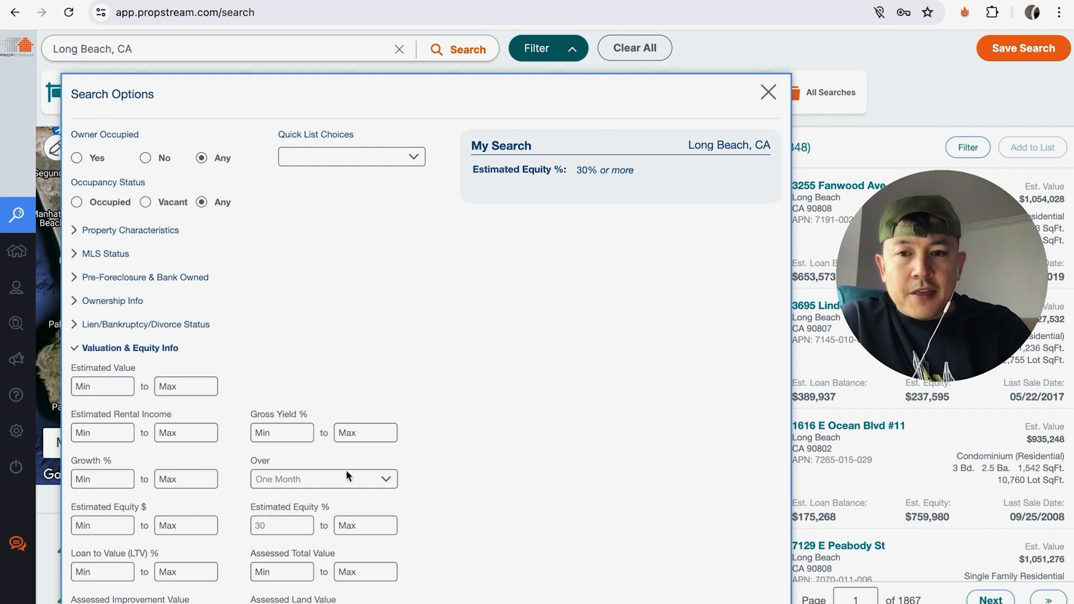
{"action": "left_click", "coordinate": [770, 95]}
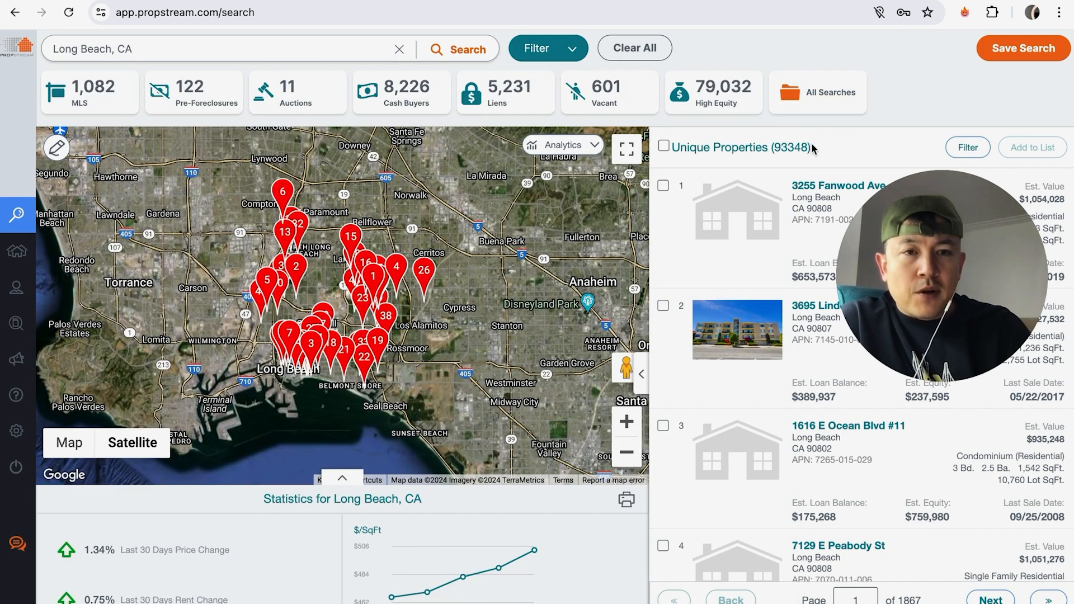
{"action": "left_click_drag", "start_coordinate": [813, 147], "coordinate": [773, 146]}
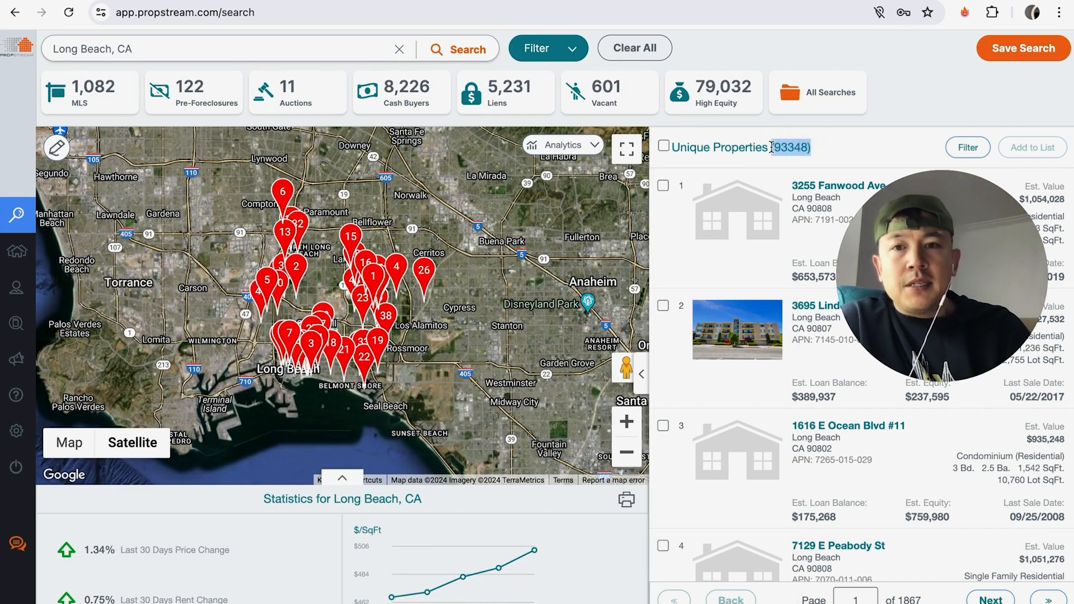
Step: Exclude listed properties by setting On Market to No in the MLS status criteria
{"action": "left_click", "coordinate": [540, 54]}
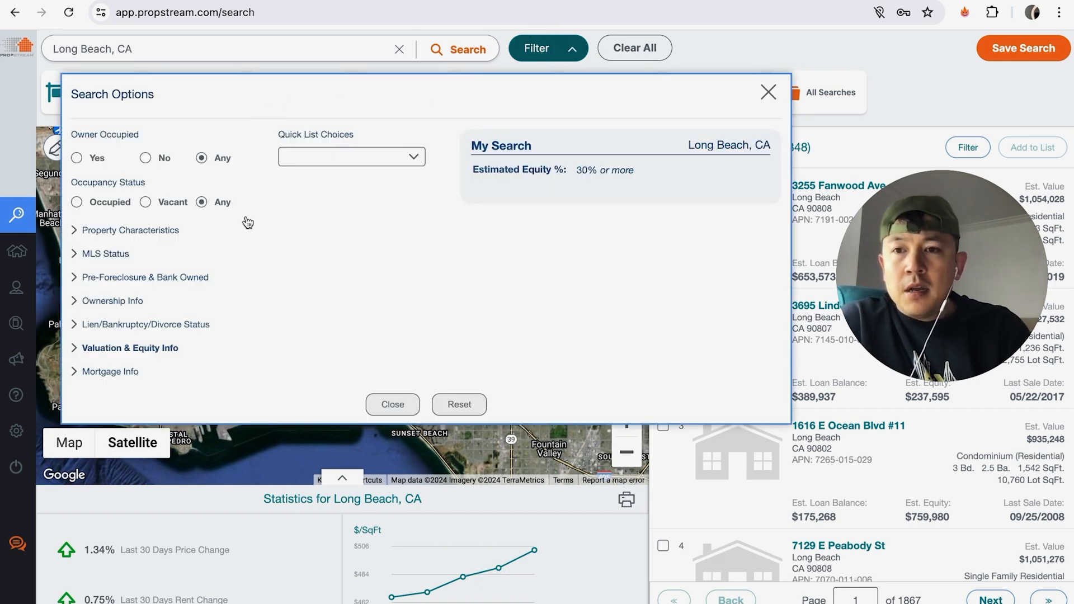
{"action": "left_click", "coordinate": [109, 259]}
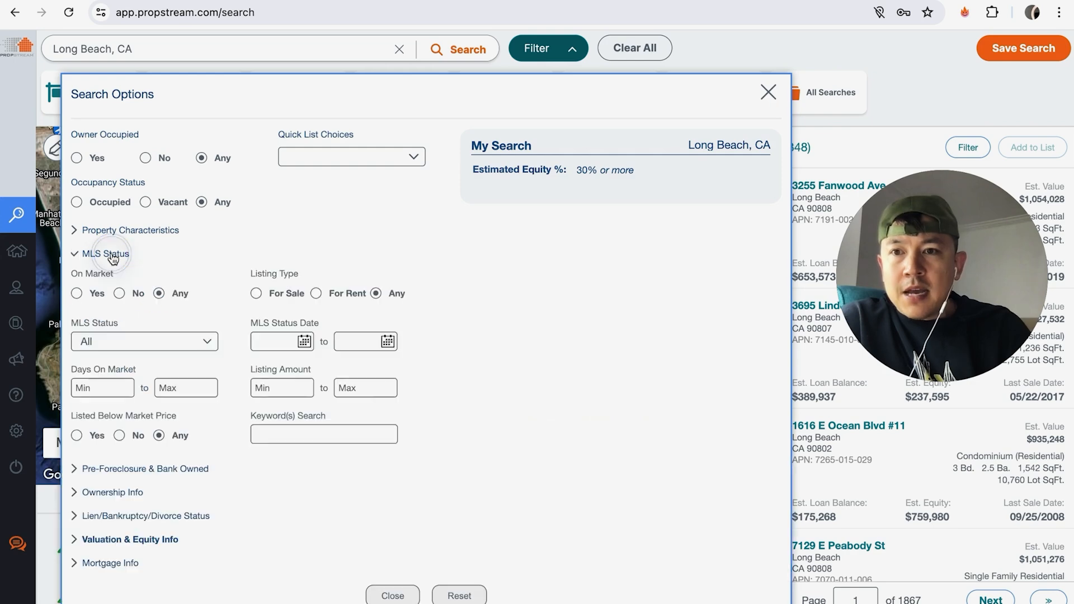
{"action": "left_click", "coordinate": [120, 293]}
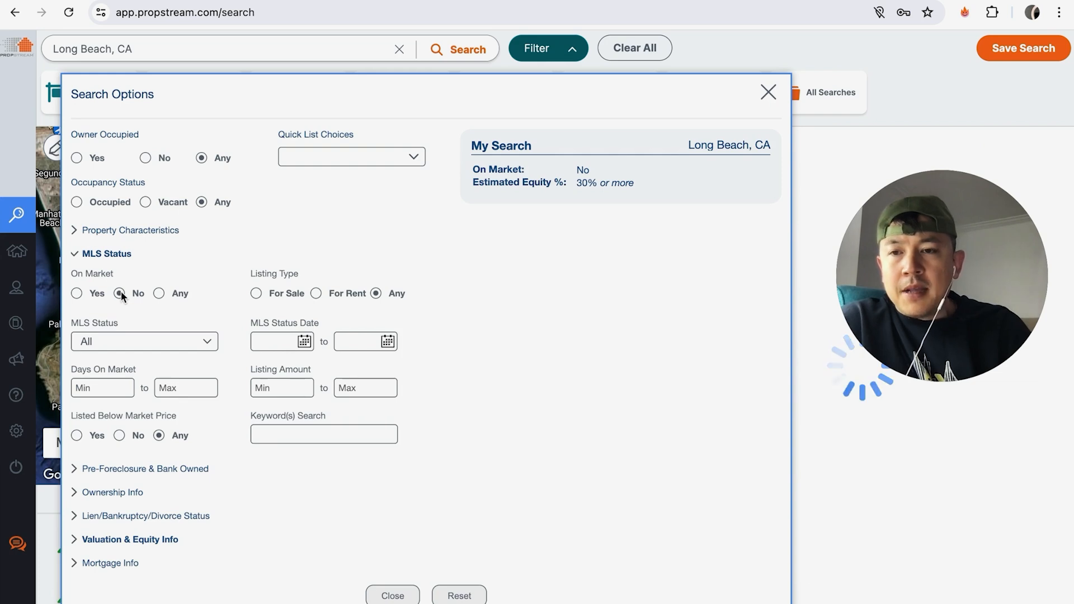
{"action": "left_click", "coordinate": [109, 253]}
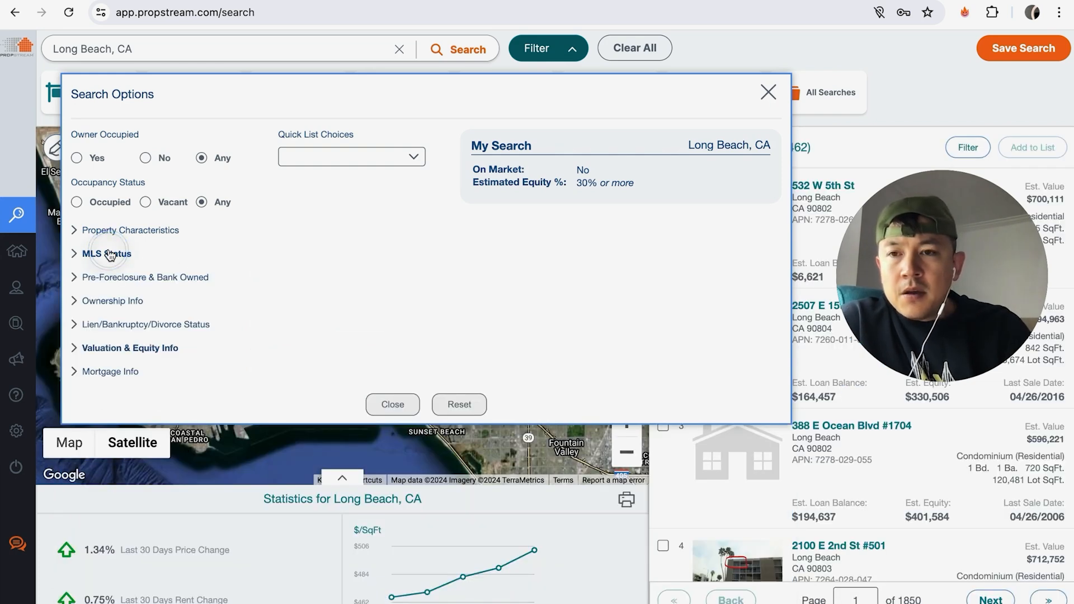
Step: Limit the property types to Single Family, Condo/Townhouse and Multi-Family 2-4, and check the matching property count
{"action": "left_click", "coordinate": [119, 230]}
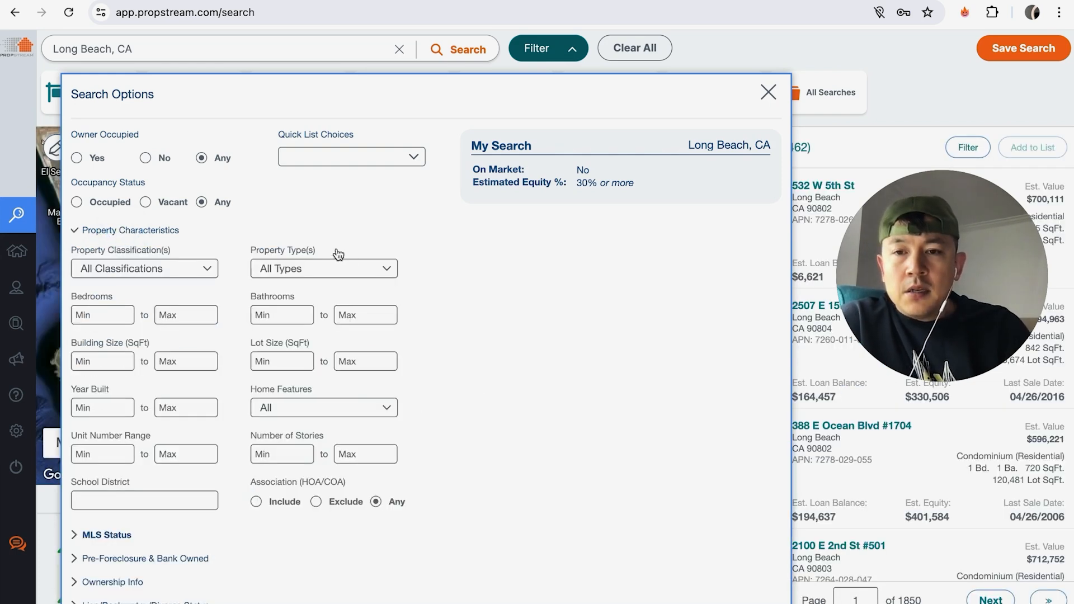
{"action": "left_click", "coordinate": [372, 268]}
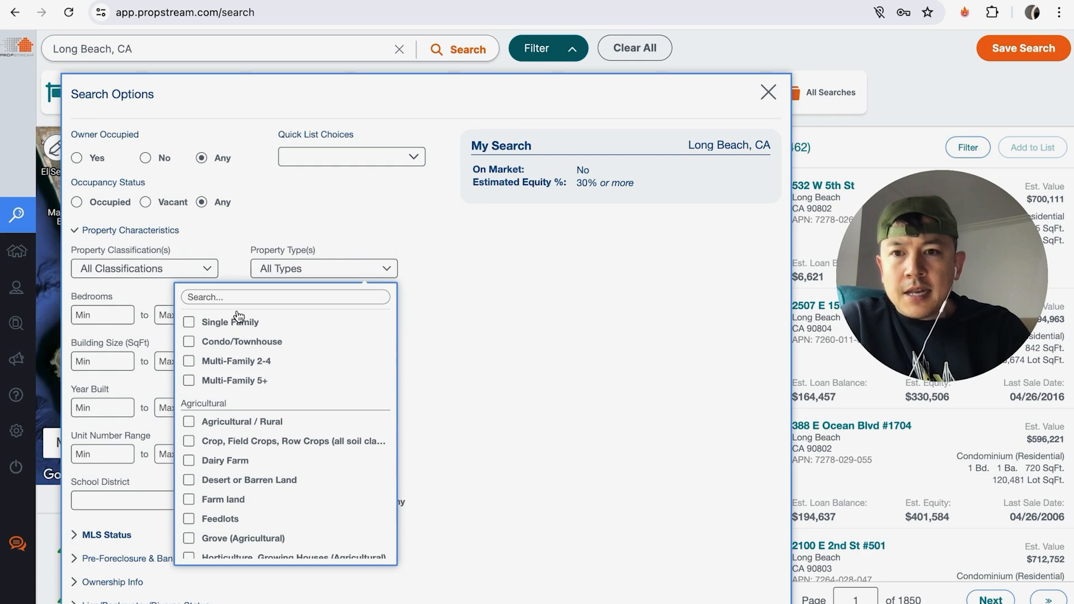
{"action": "left_click", "coordinate": [189, 321]}
{"action": "left_click", "coordinate": [189, 339]}
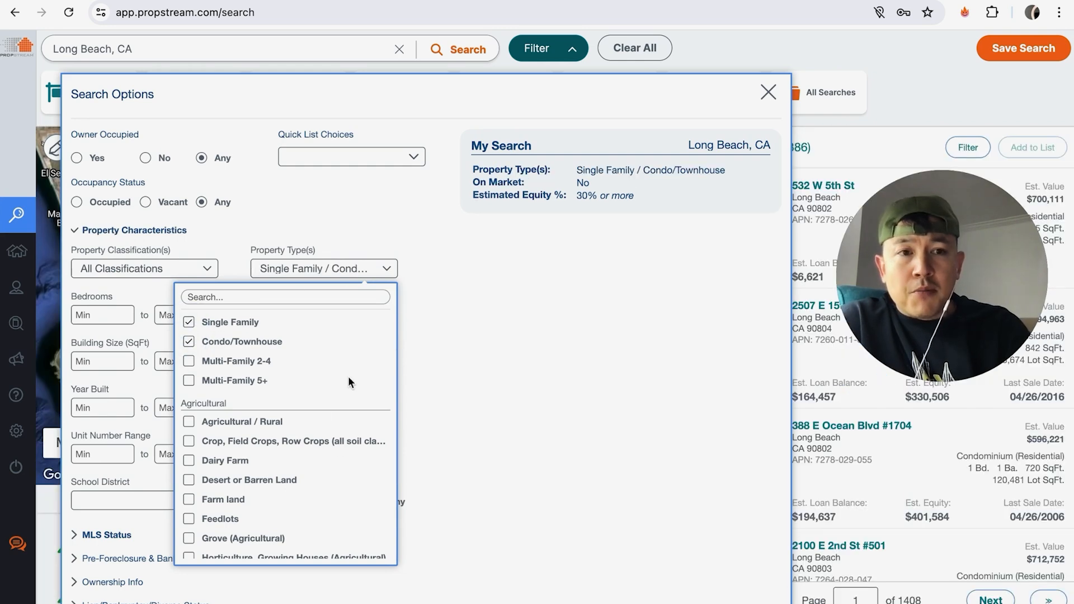
{"action": "left_click", "coordinate": [189, 361]}
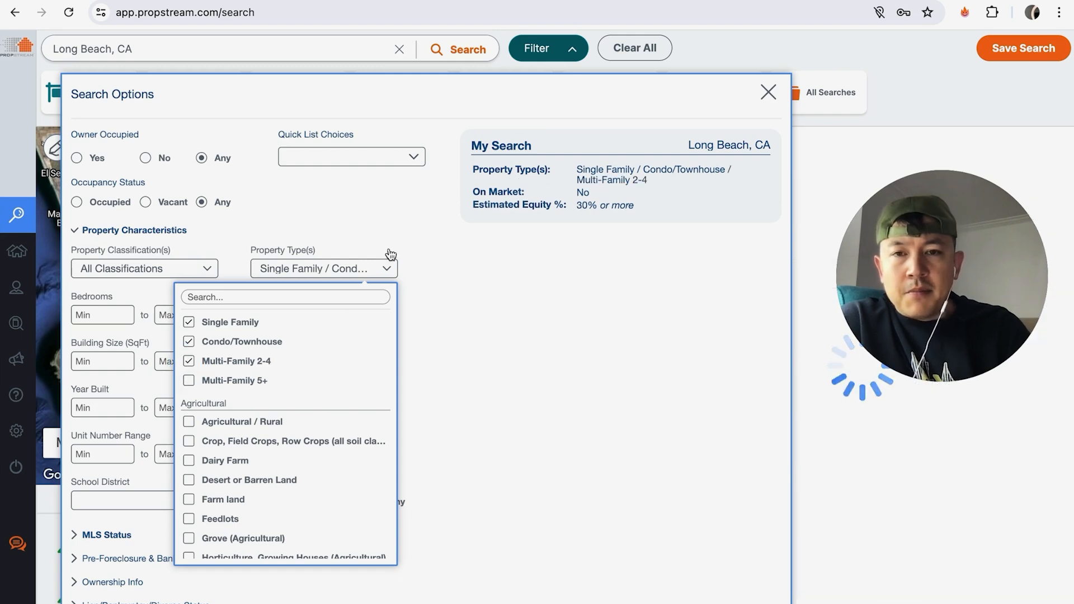
{"action": "left_click", "coordinate": [767, 92]}
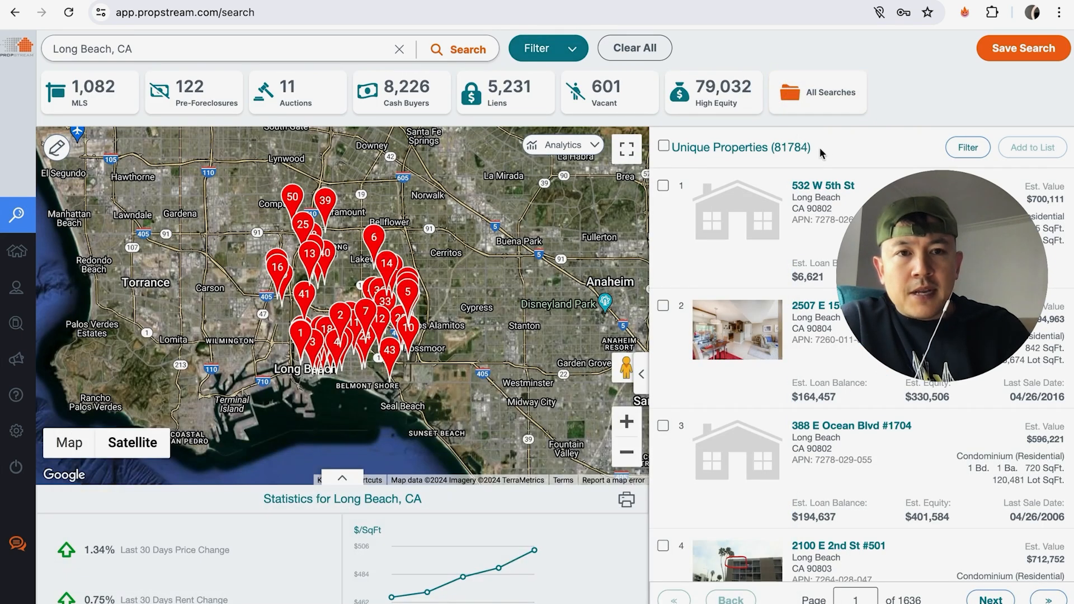
{"action": "left_click_drag", "start_coordinate": [816, 149], "coordinate": [777, 149]}
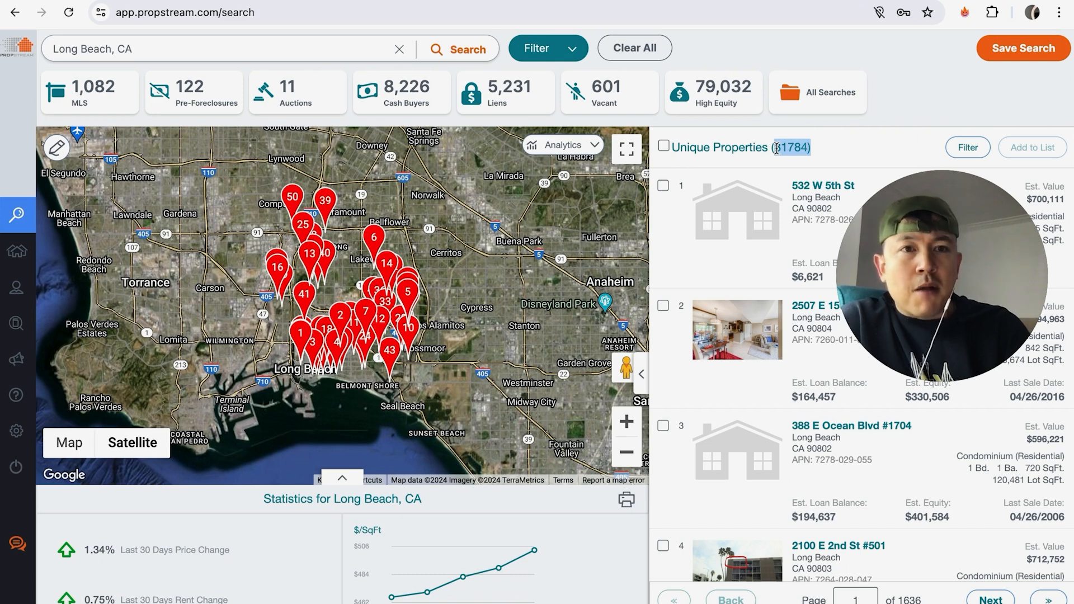
Step: Set the maximum years of ownership to 30 and check the count of matching properties
{"action": "left_click", "coordinate": [538, 48]}
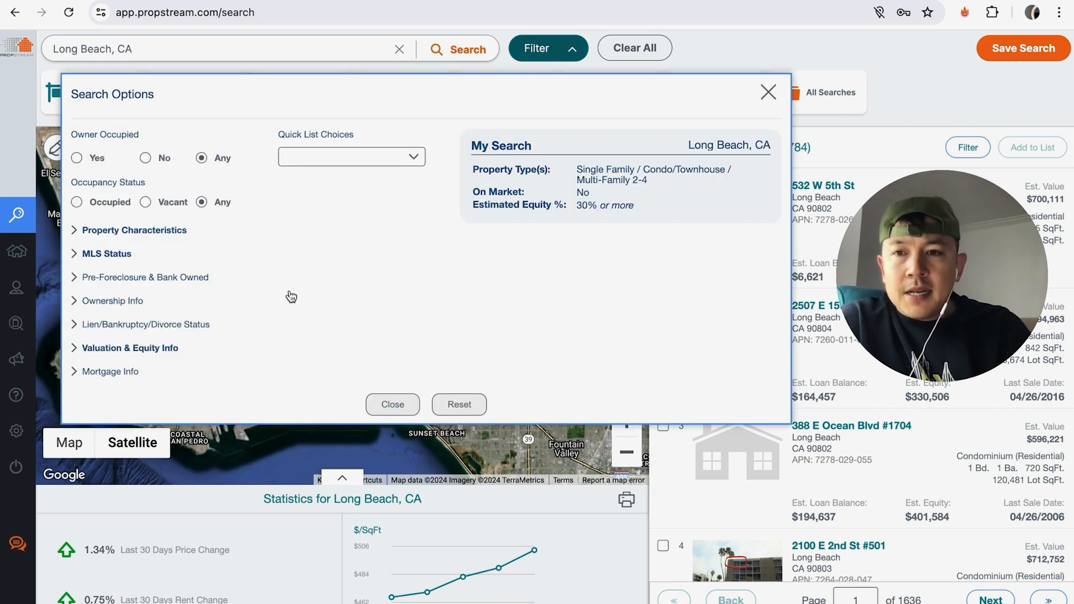
{"action": "left_click", "coordinate": [124, 302]}
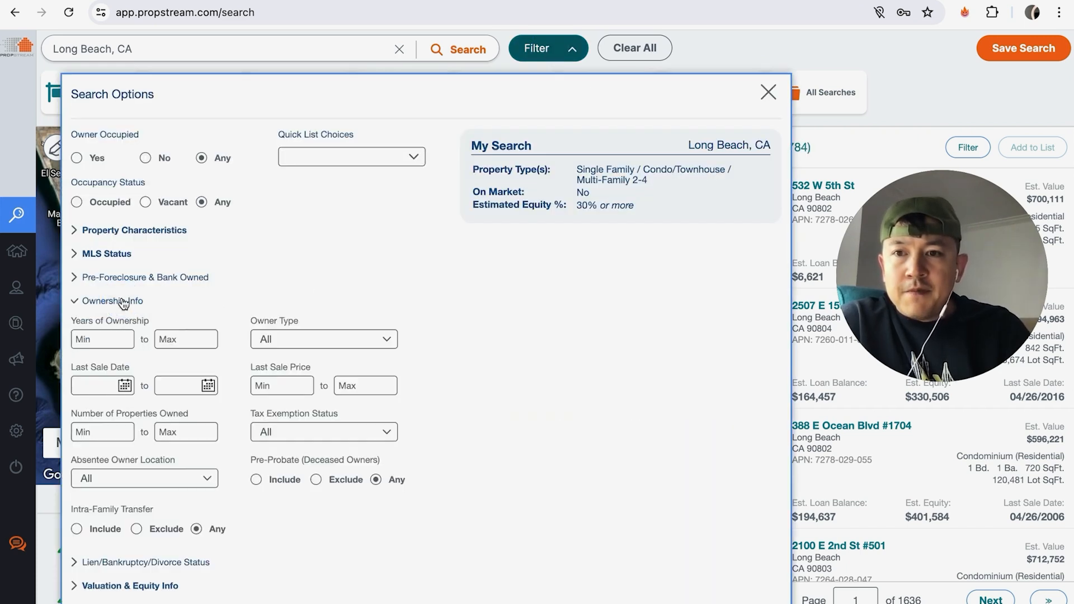
{"action": "left_click", "coordinate": [183, 339]}
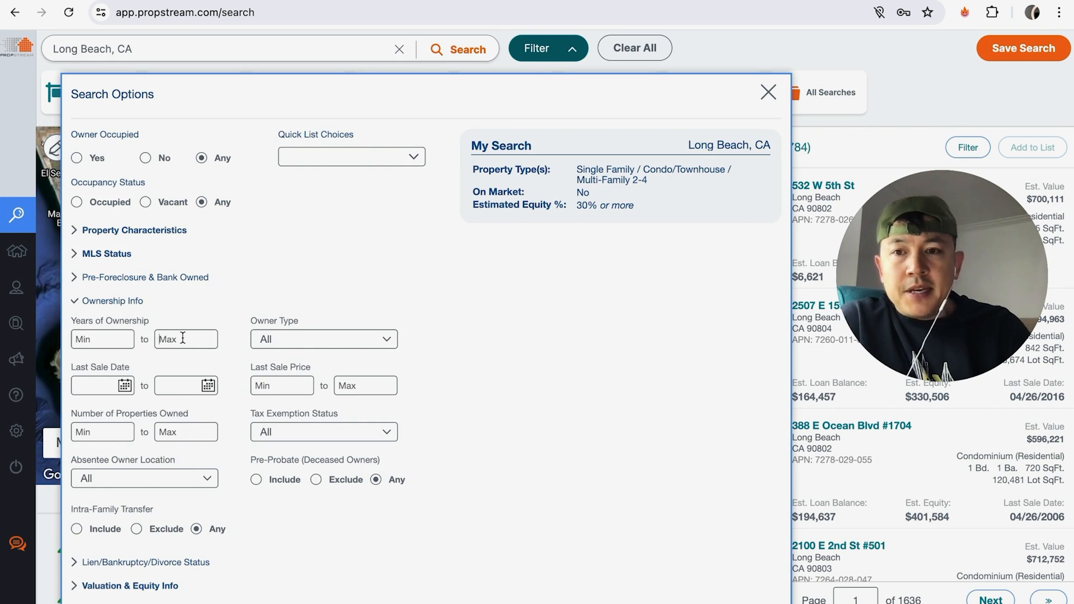
{"action": "type", "text": "30"}
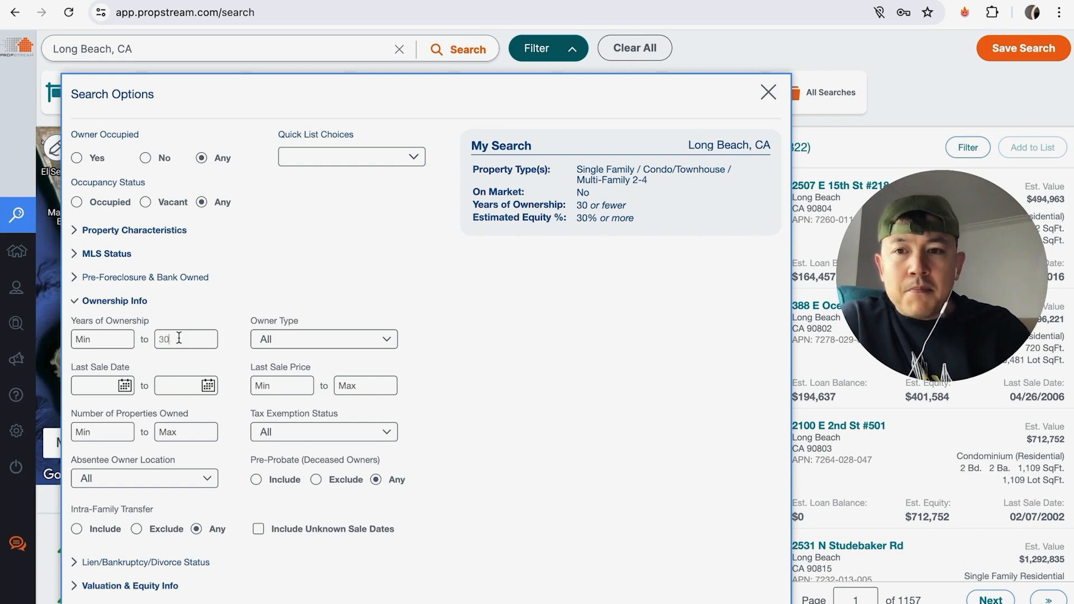
{"action": "left_click", "coordinate": [769, 91]}
{"action": "left_click_drag", "start_coordinate": [821, 149], "coordinate": [773, 145]}
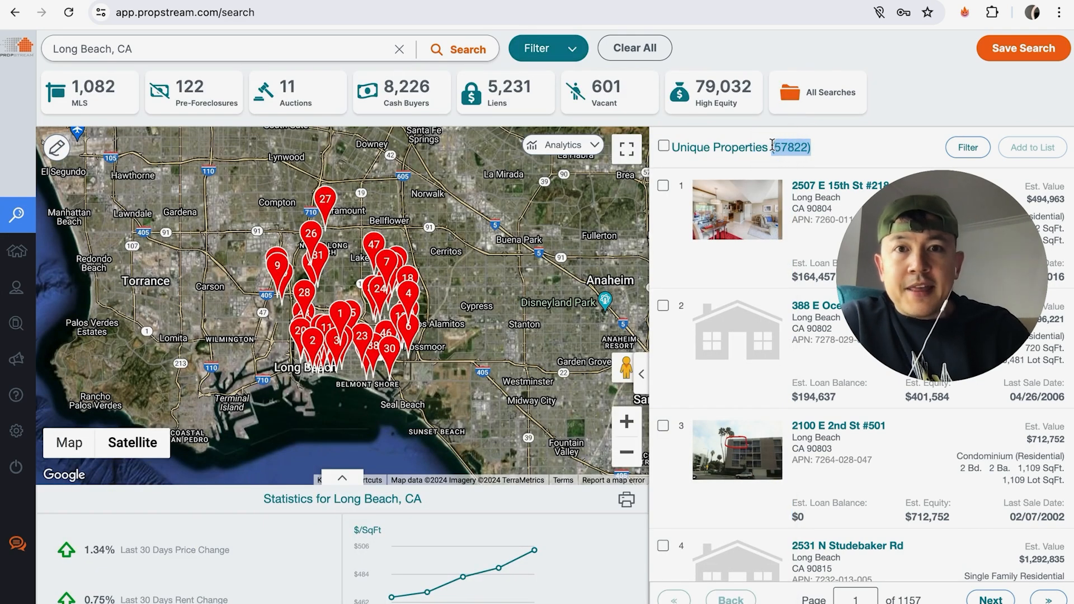
Step: Set the maximum number of properties owned to 3 and close the search options
{"action": "left_click", "coordinate": [541, 53]}
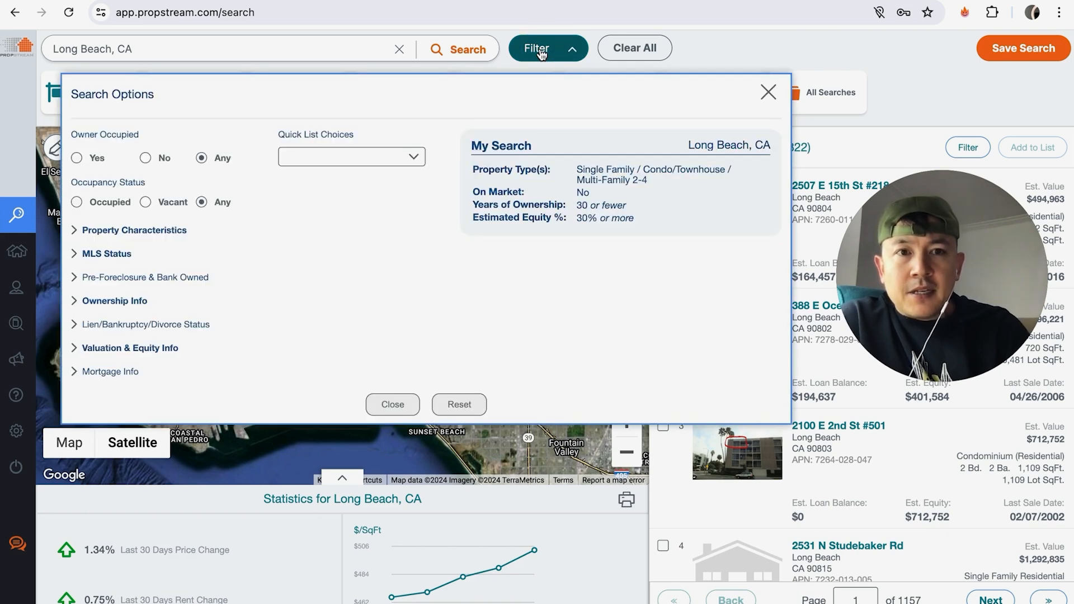
{"action": "left_click", "coordinate": [125, 302]}
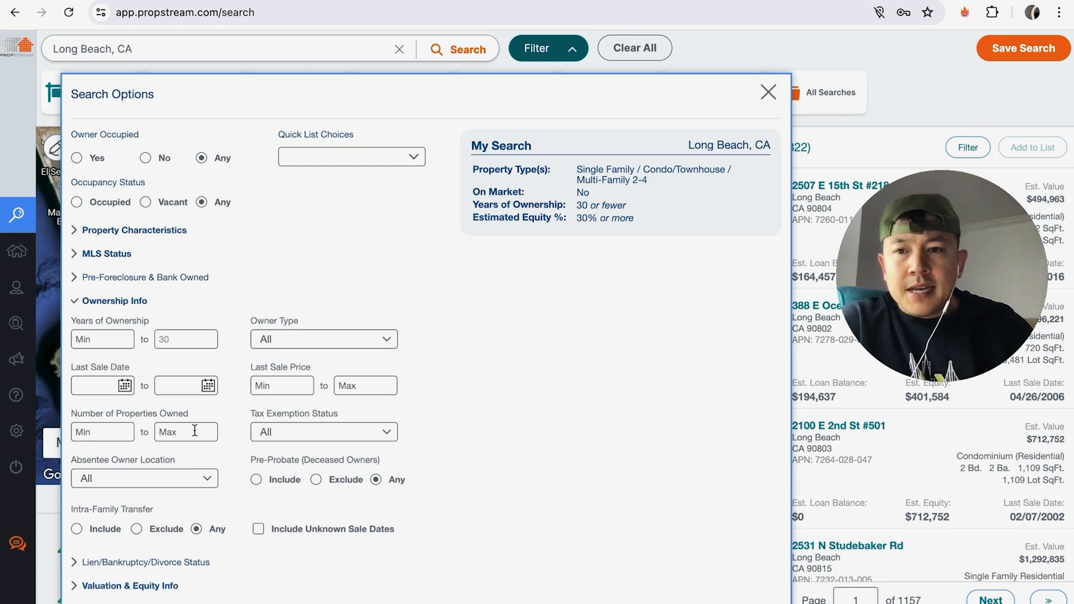
{"action": "type", "text": "3"}
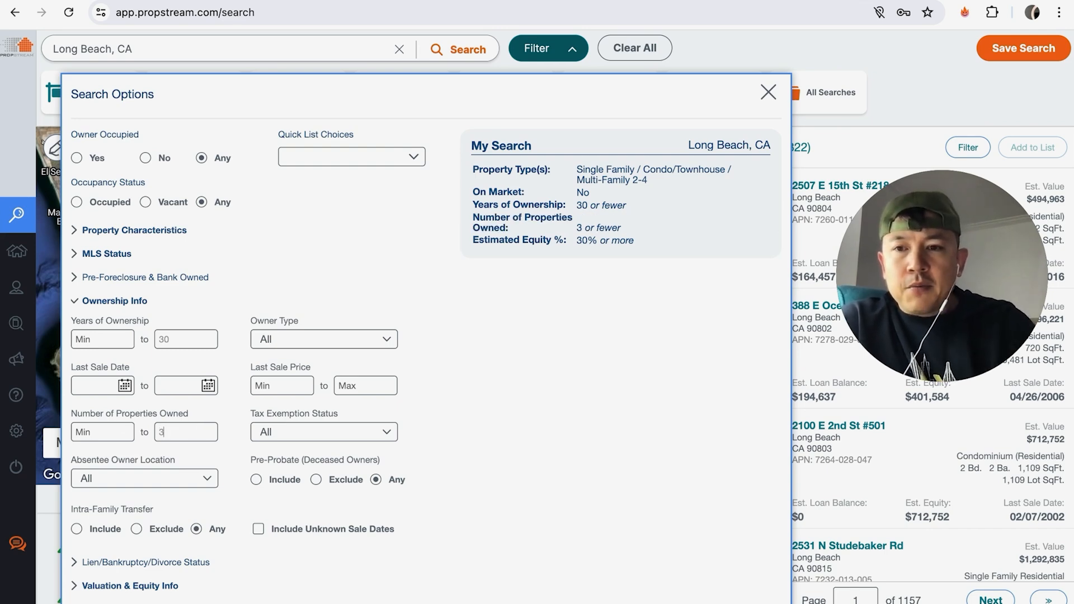
{"action": "left_click", "coordinate": [769, 91]}
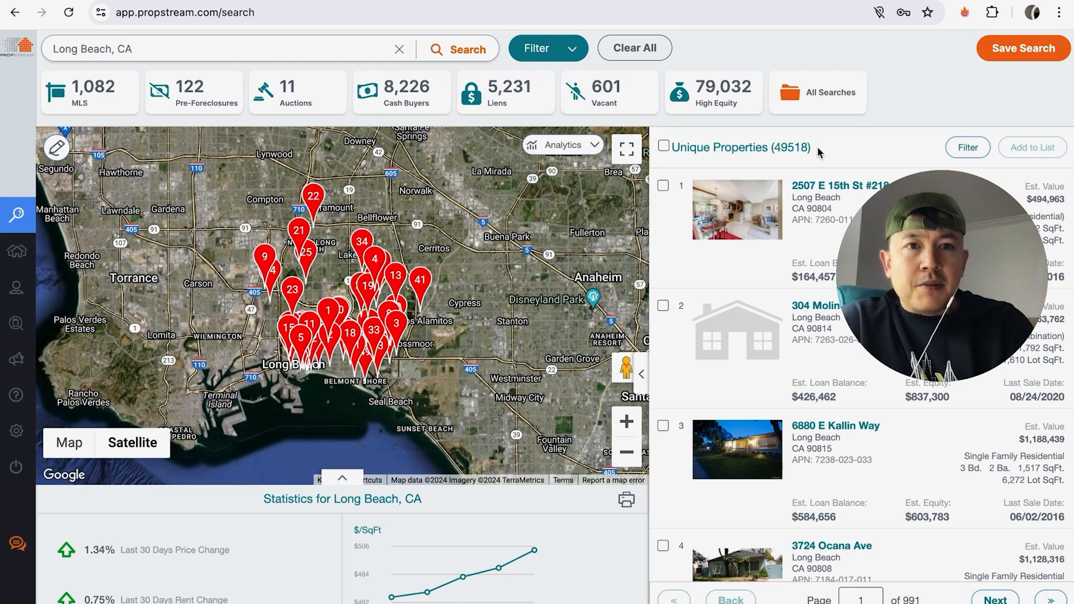
Step: Set the minimum years of ownership to 5 and check the count of matching properties
{"action": "left_click_drag", "start_coordinate": [819, 147], "coordinate": [774, 147]}
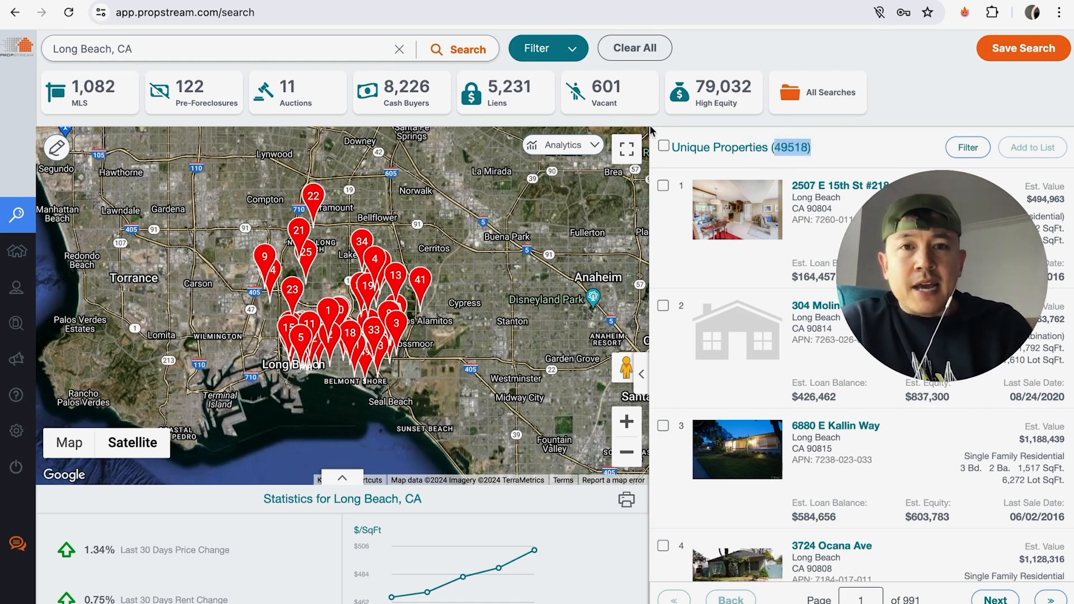
{"action": "left_click", "coordinate": [548, 49]}
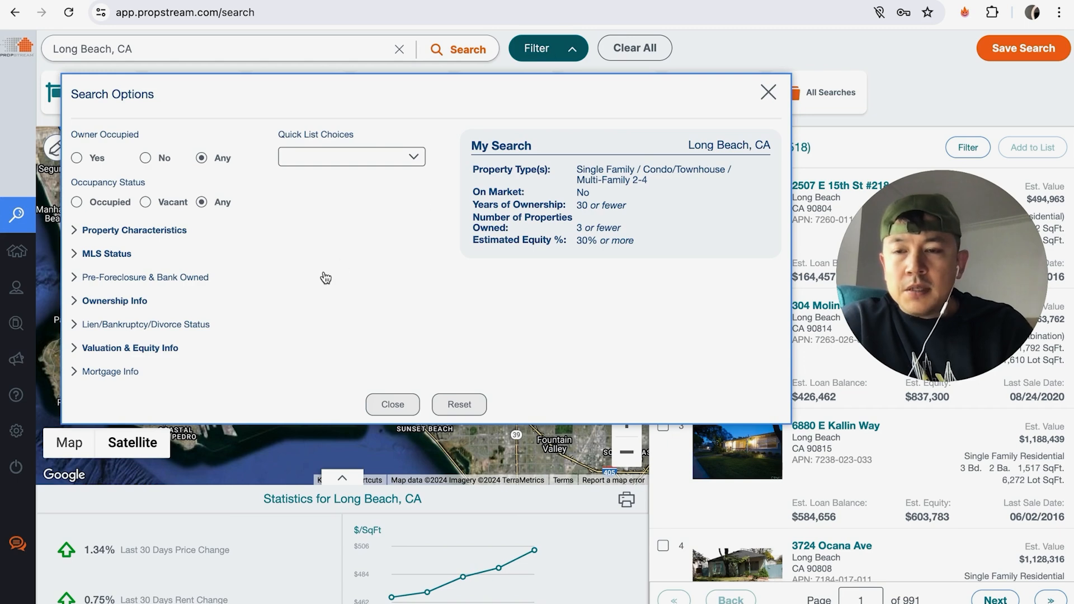
{"action": "left_click", "coordinate": [134, 301]}
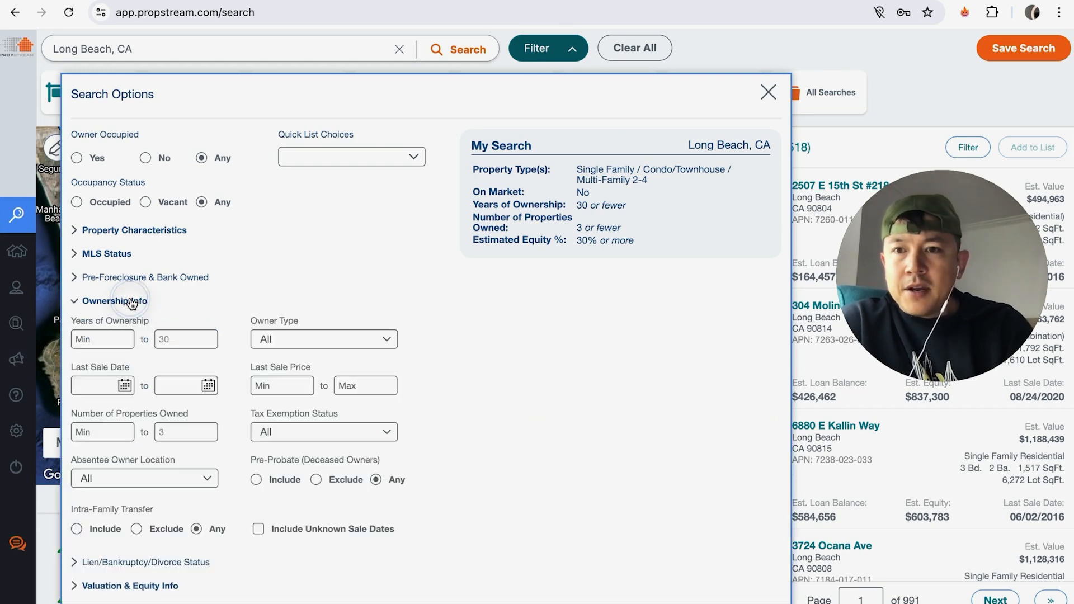
{"action": "left_click", "coordinate": [96, 341]}
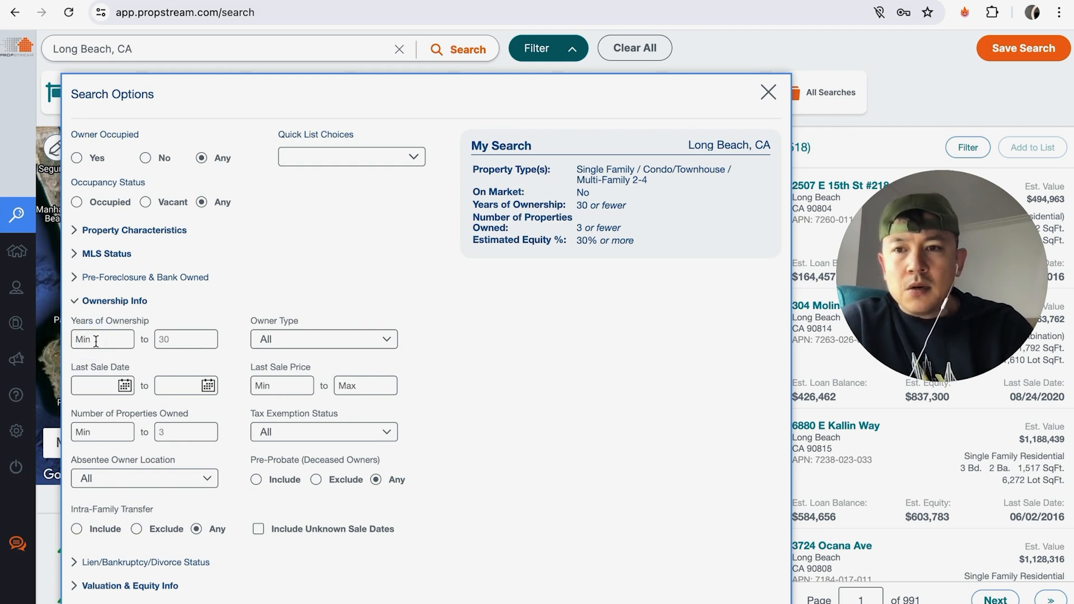
{"action": "left_click", "coordinate": [768, 92]}
{"action": "left_click_drag", "start_coordinate": [821, 144], "coordinate": [765, 144]}
Step: Limit the owner type to Individual in the ownership criteria and check the matching property count
{"action": "left_click", "coordinate": [546, 50]}
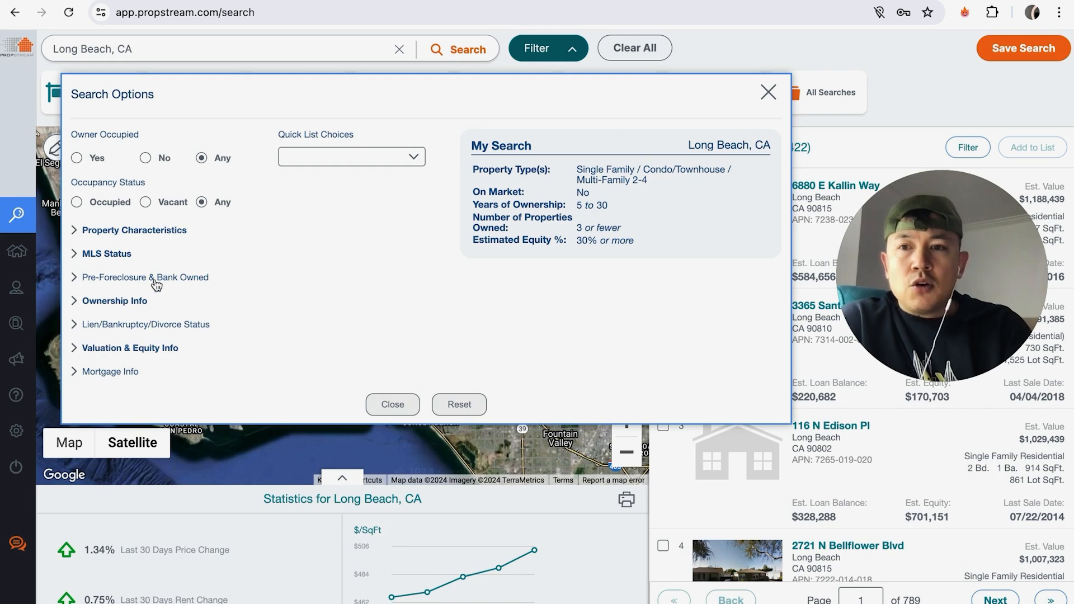
{"action": "left_click", "coordinate": [101, 303]}
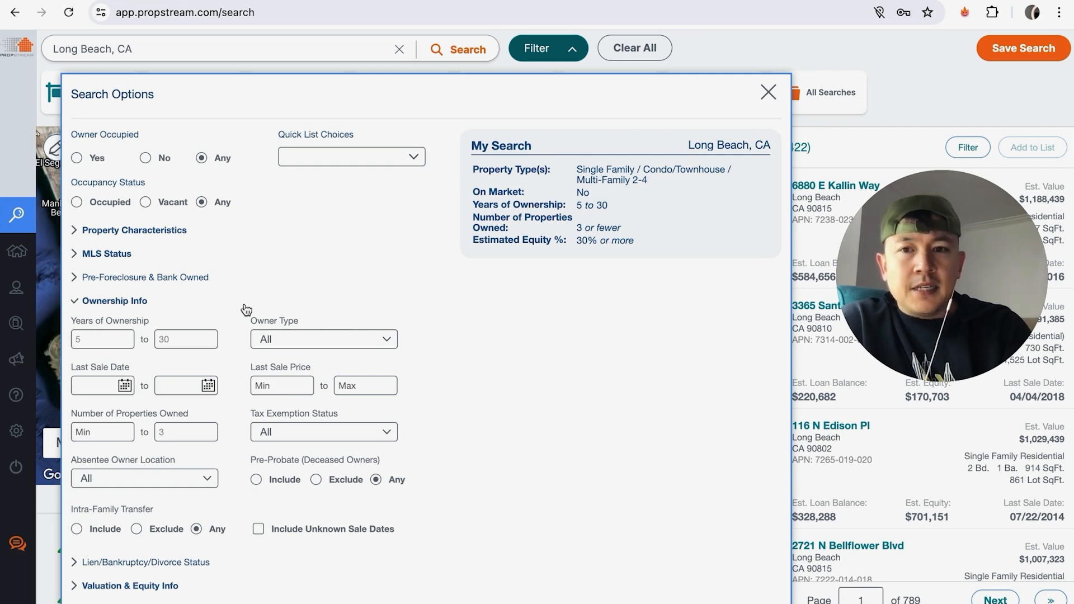
{"action": "left_click", "coordinate": [363, 346]}
{"action": "left_click", "coordinate": [331, 368]}
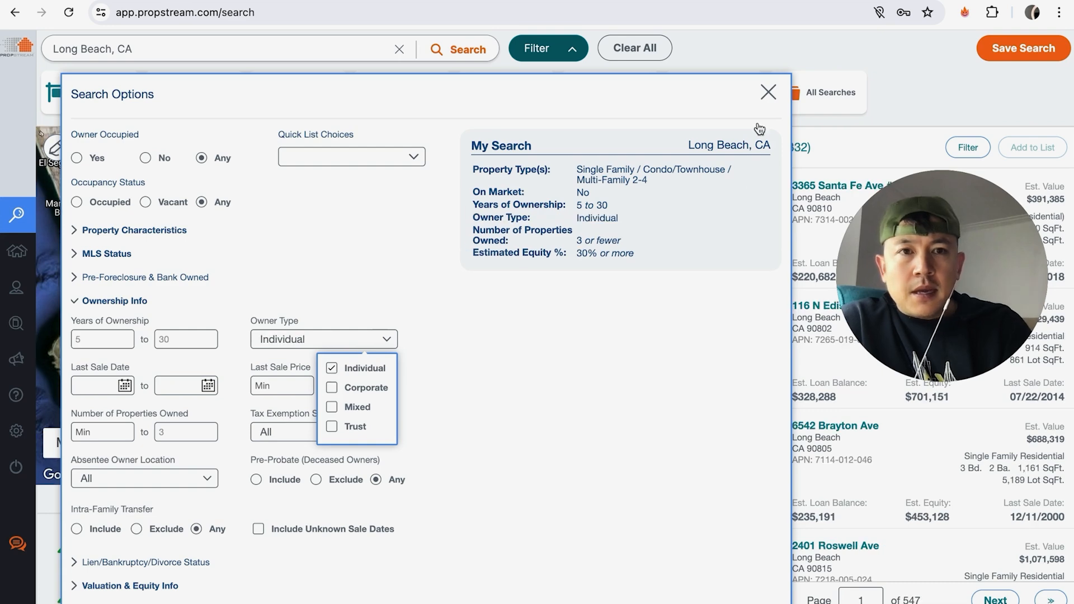
{"action": "left_click", "coordinate": [767, 92]}
{"action": "left_click_drag", "start_coordinate": [825, 153], "coordinate": [770, 147]}
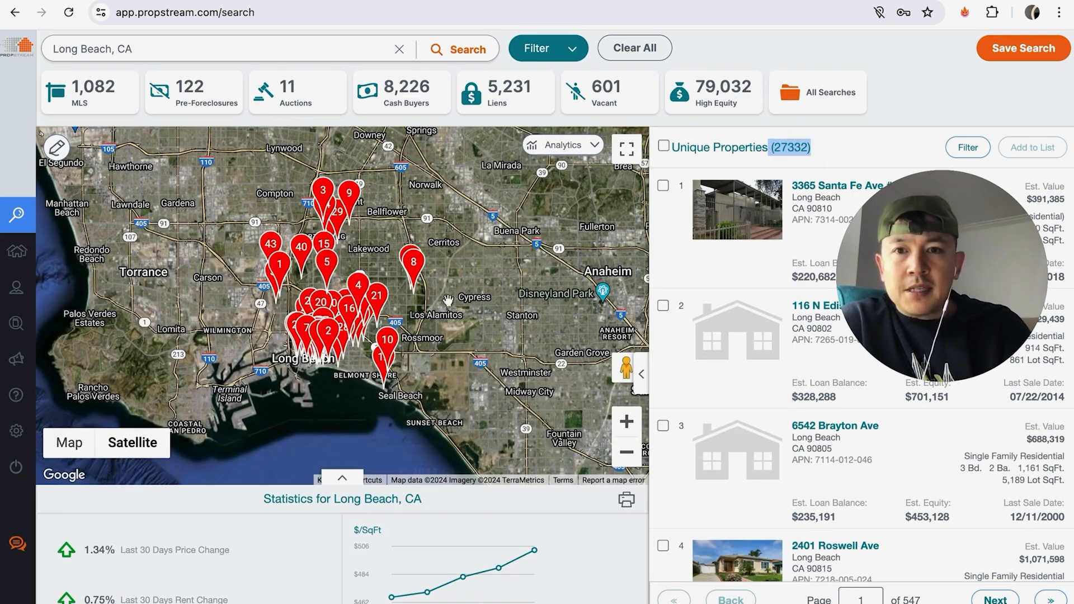
{"action": "left_click", "coordinate": [818, 148]}
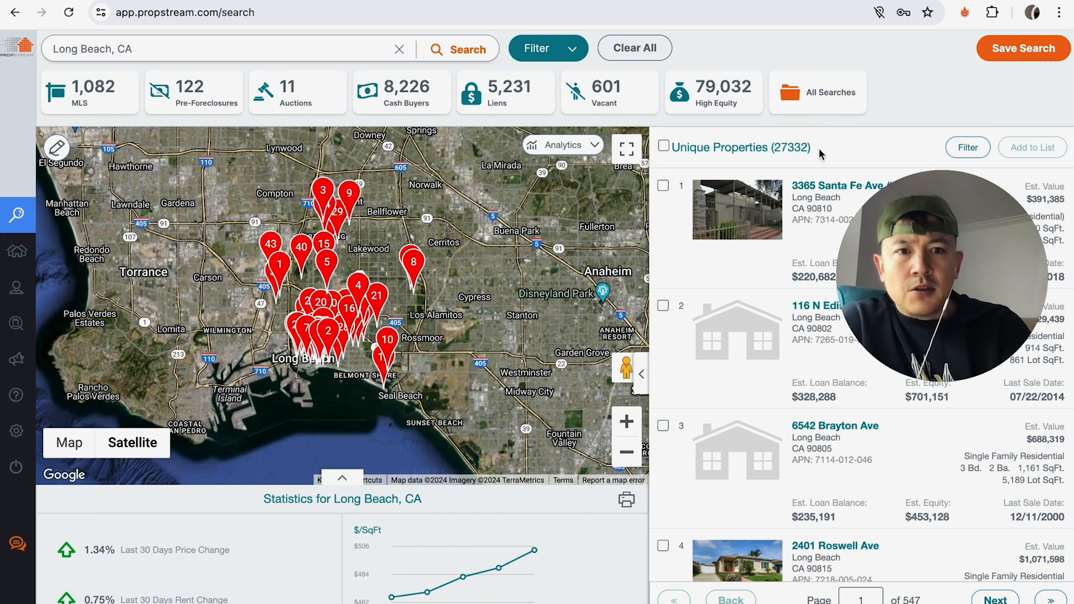
Step: Try limiting the occupancy status to Vacant and check how many properties match
{"action": "left_click", "coordinate": [529, 50]}
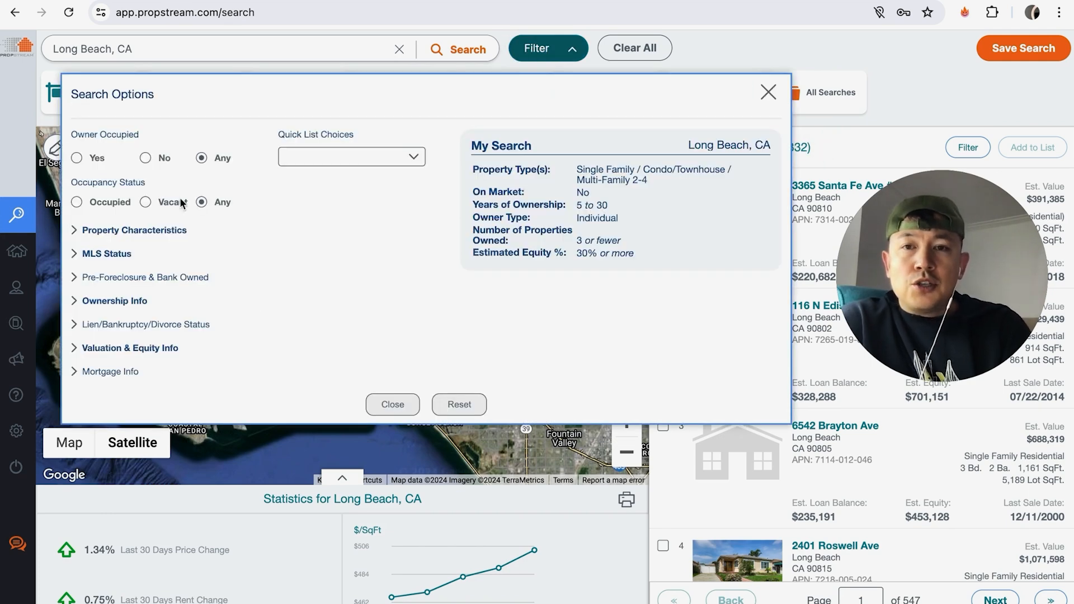
{"action": "left_click", "coordinate": [146, 202]}
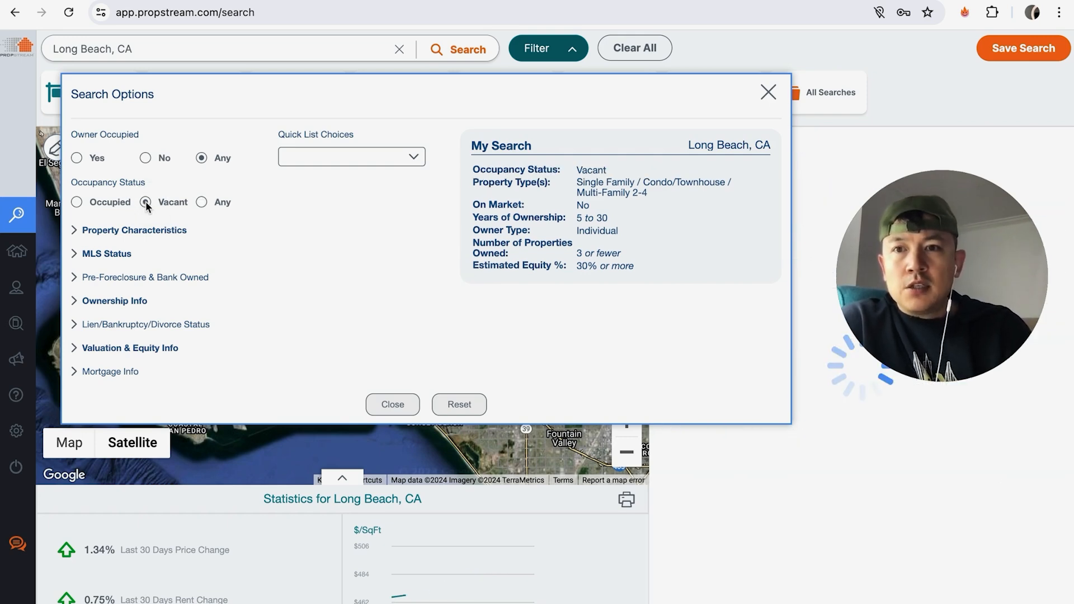
{"action": "left_click", "coordinate": [768, 92]}
{"action": "left_click_drag", "start_coordinate": [812, 148], "coordinate": [764, 148]}
{"action": "left_click", "coordinate": [816, 148]}
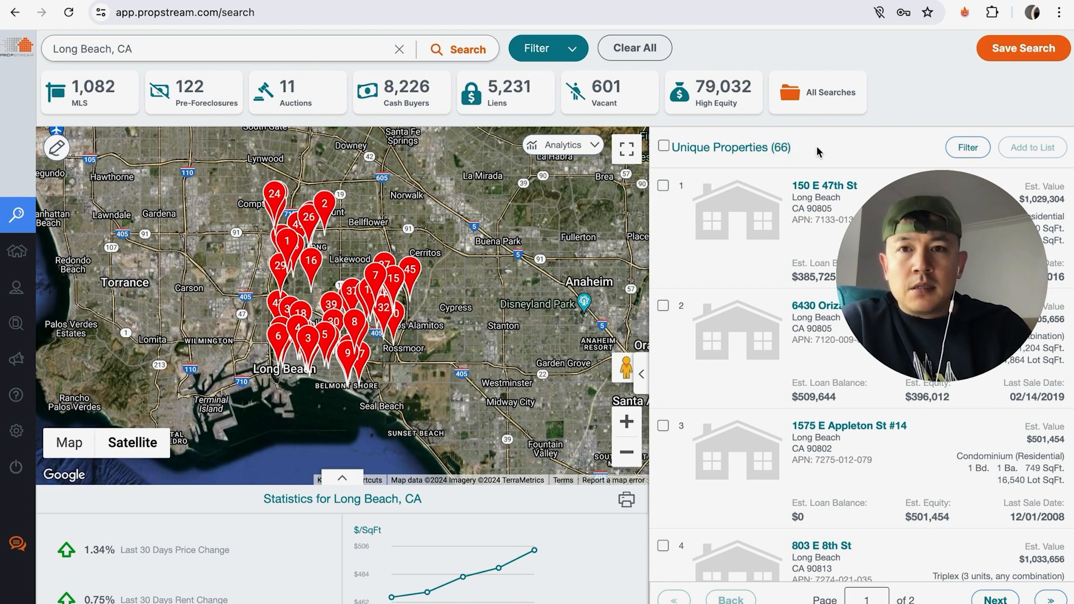
Step: Try setting Owner Occupied to No with any occupancy status, check the property count, and return Owner Occupied to Any
{"action": "left_click", "coordinate": [552, 55]}
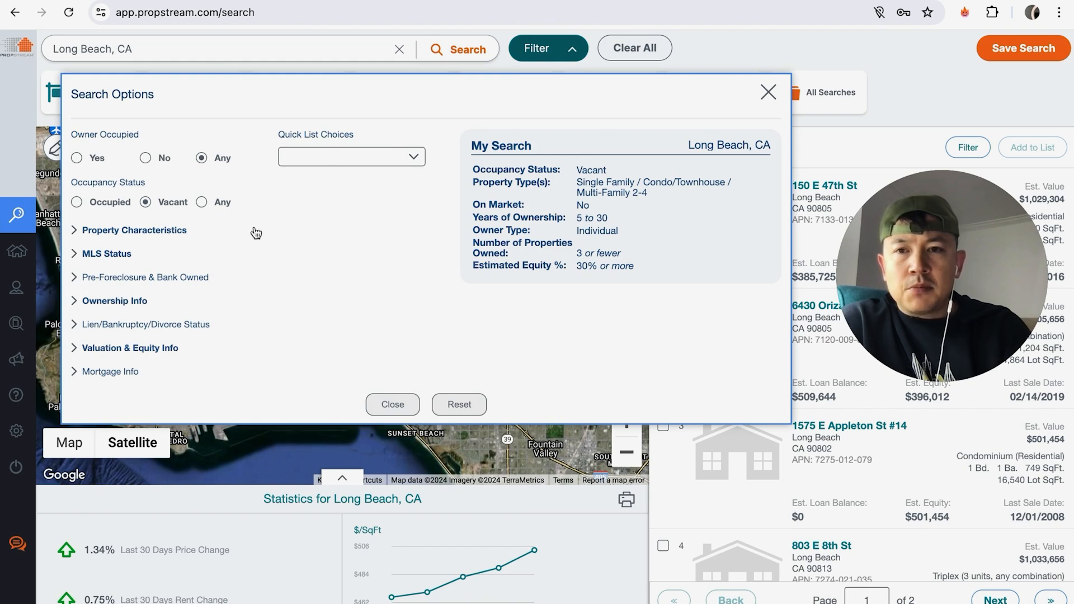
{"action": "left_click", "coordinate": [145, 158]}
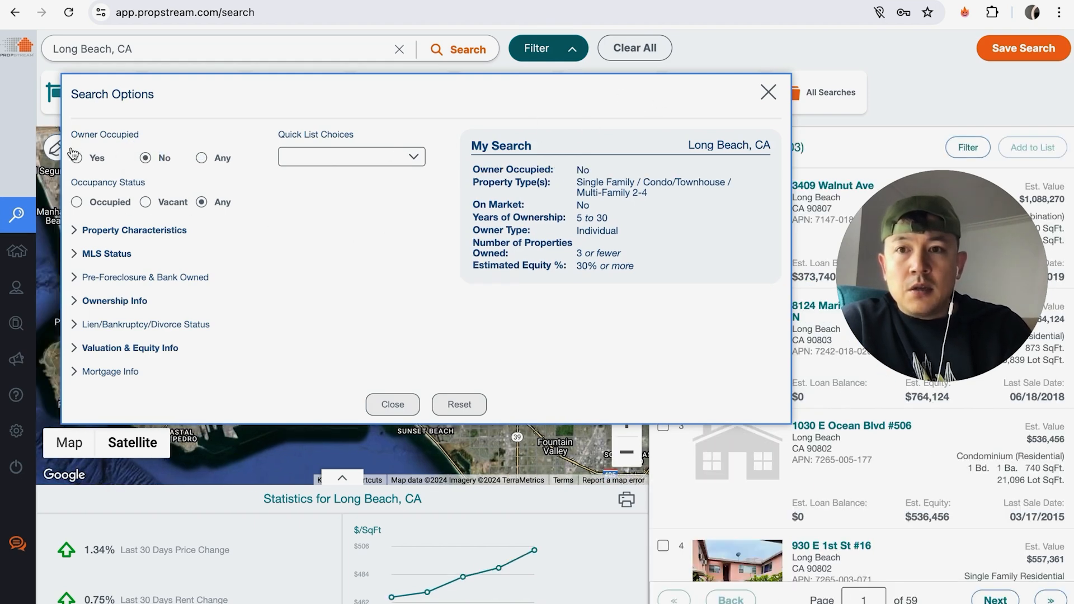
{"action": "left_click", "coordinate": [769, 93]}
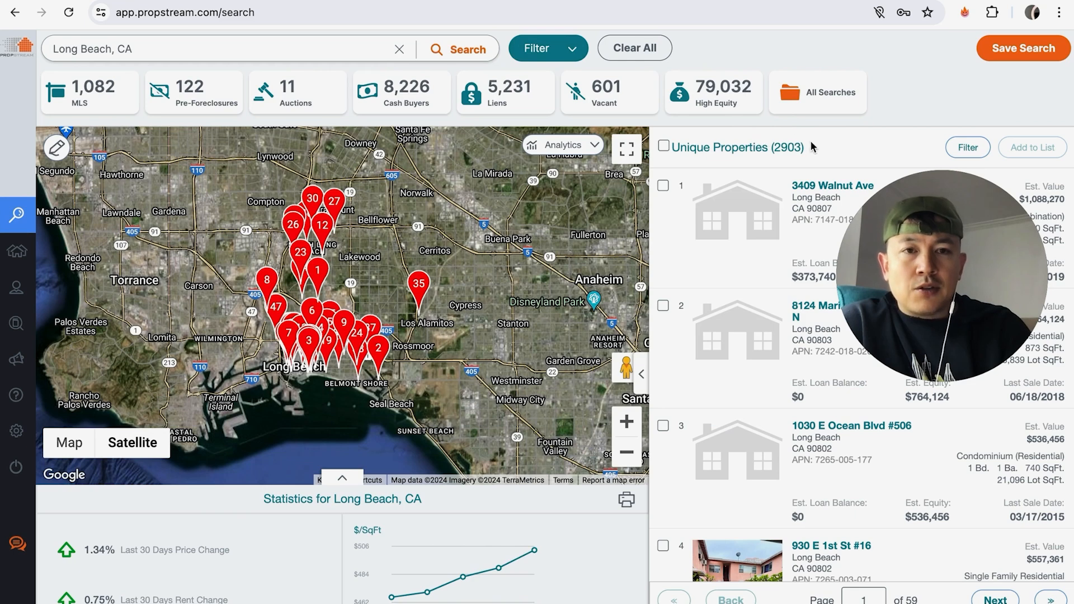
{"action": "left_click_drag", "start_coordinate": [811, 147], "coordinate": [772, 147]}
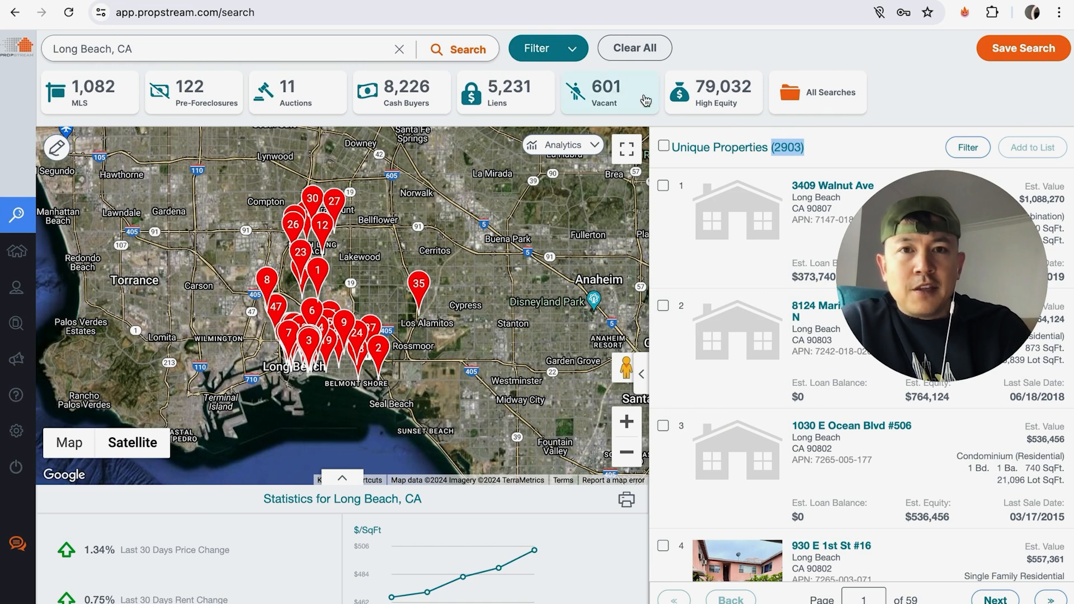
{"action": "left_click", "coordinate": [538, 48]}
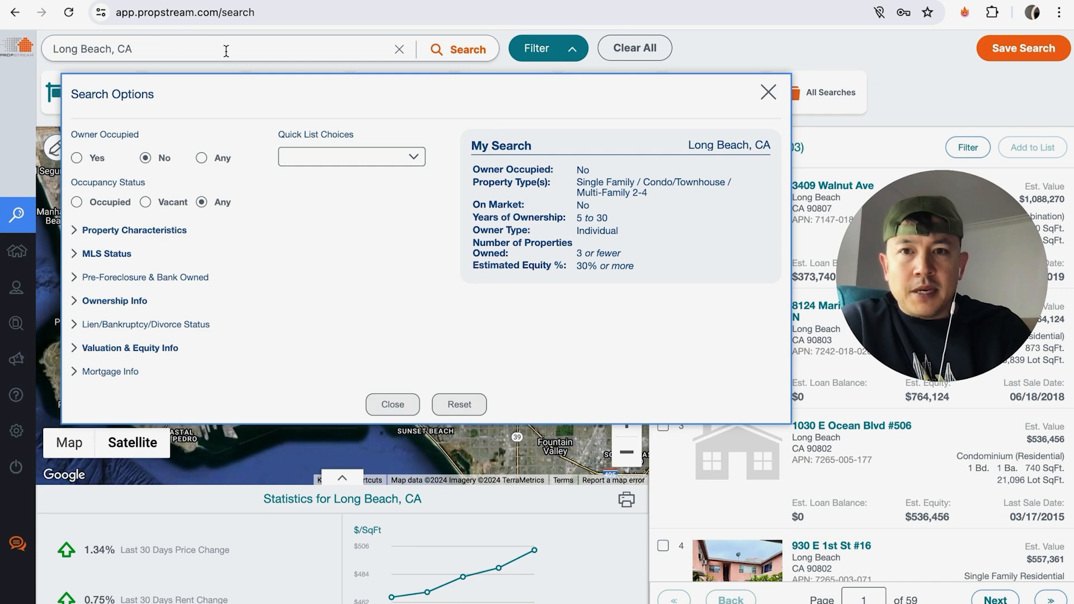
{"action": "left_click", "coordinate": [201, 157]}
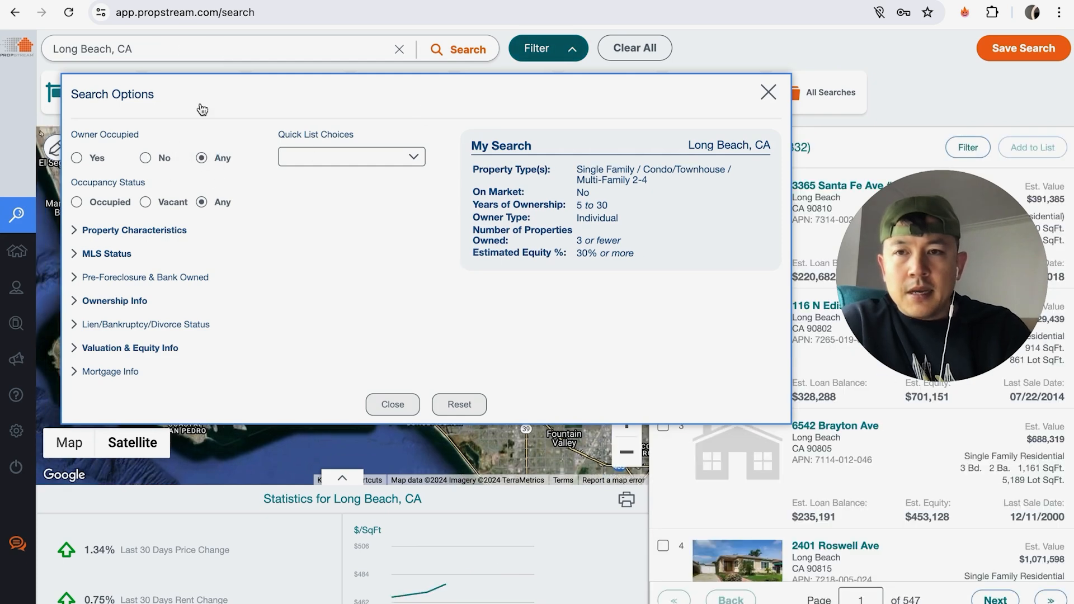
Step: Change the search location to ZIP code 90815, CA and check the count of matching properties
{"action": "triple_click", "coordinate": [151, 47]}
{"action": "type", "text": "90815"}
{"action": "left_click", "coordinate": [84, 92]}
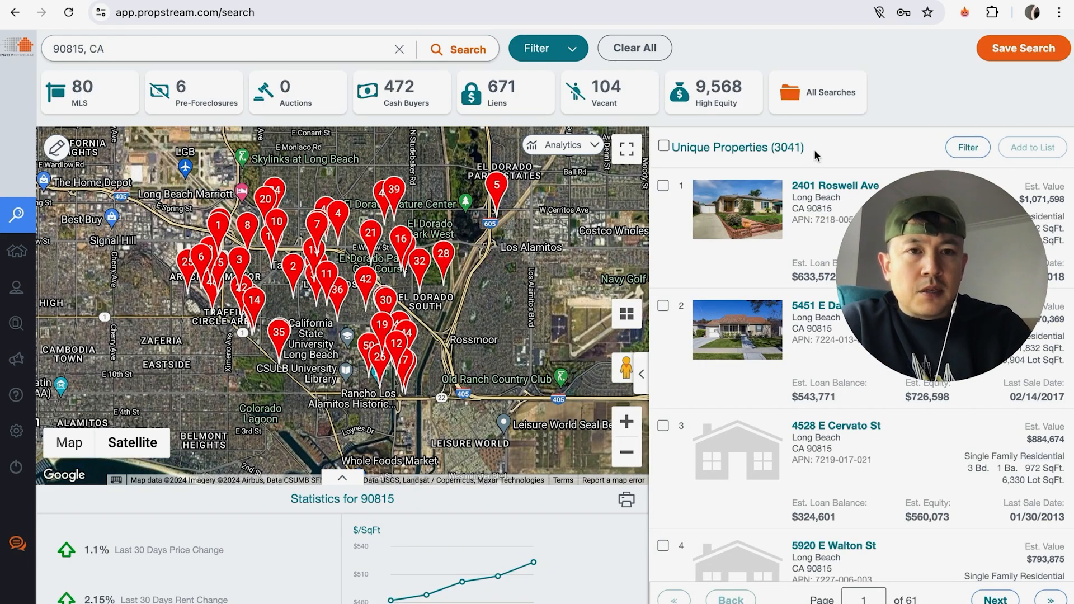
{"action": "left_click_drag", "start_coordinate": [811, 148], "coordinate": [769, 147]}
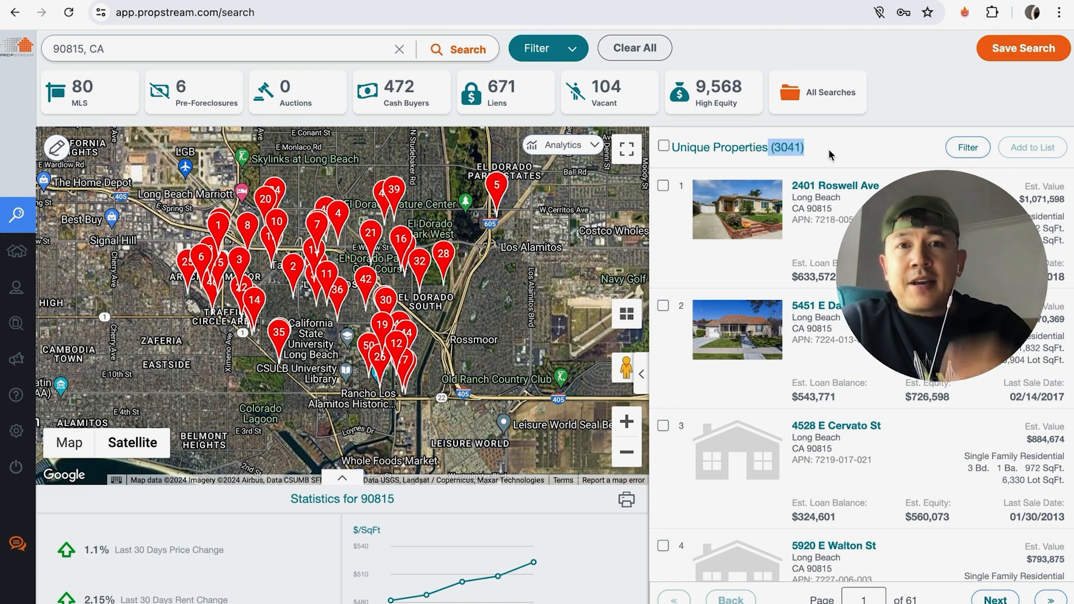
Step: Reopen the search options and review the criteria applied to the 90815 search
{"action": "left_click", "coordinate": [551, 57]}
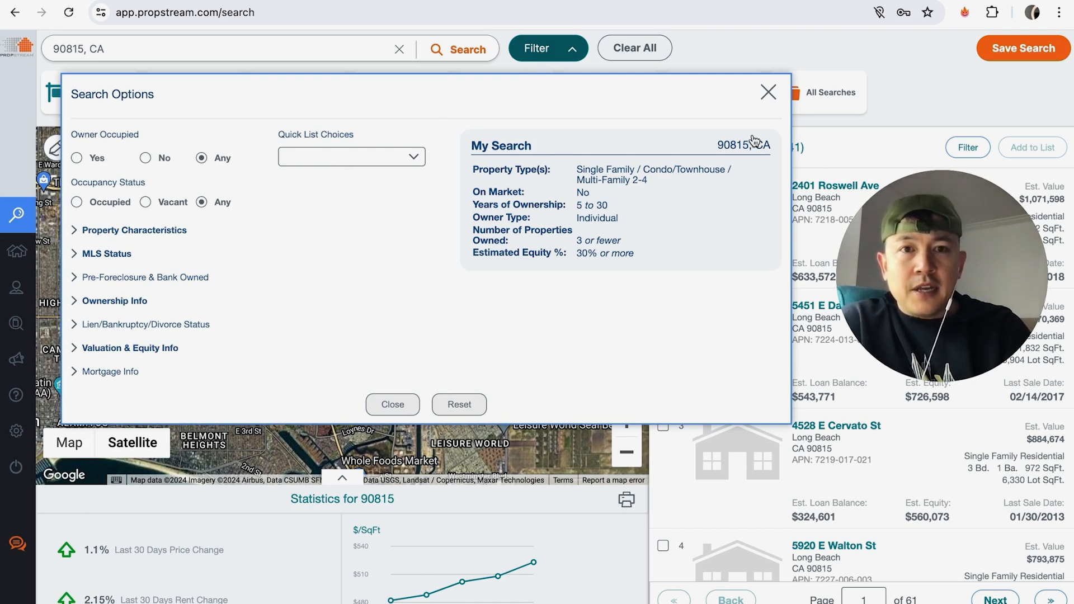
{"action": "mouse_move", "coordinate": [561, 259]}
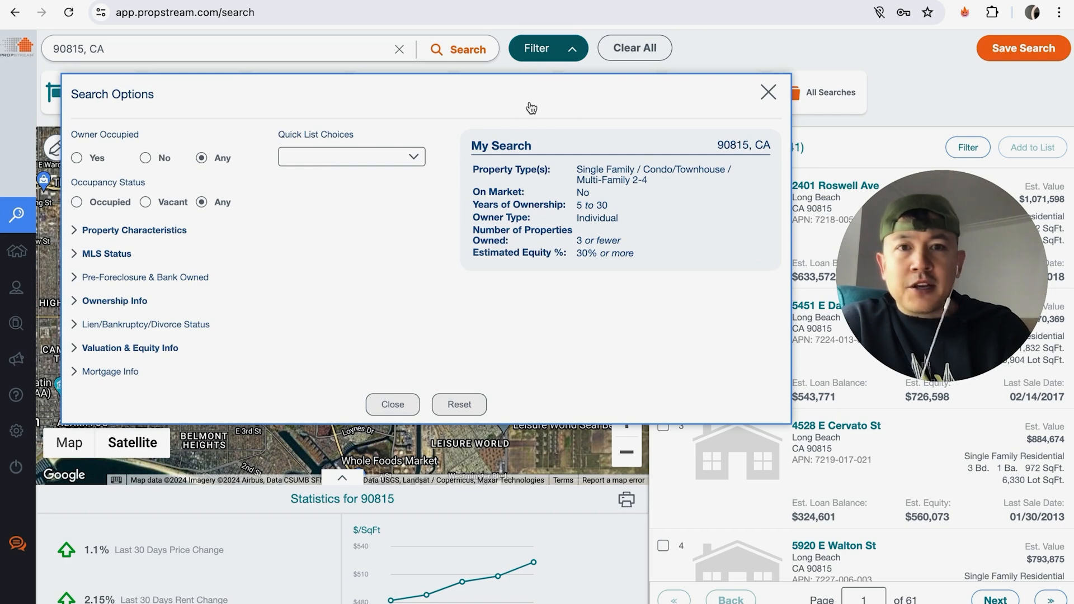